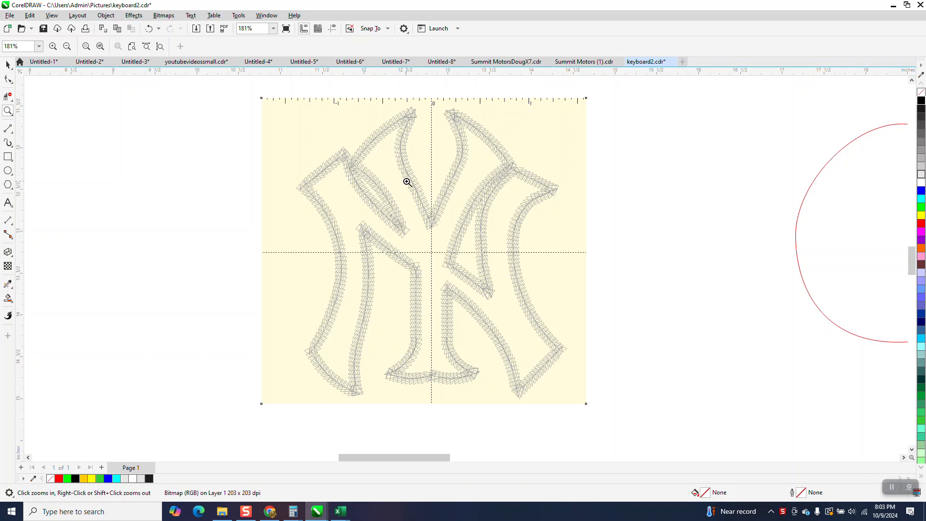
Examine the stitched NY logo outline and the silver chain-link bracelet image up close
drag(405, 180, 486, 236)
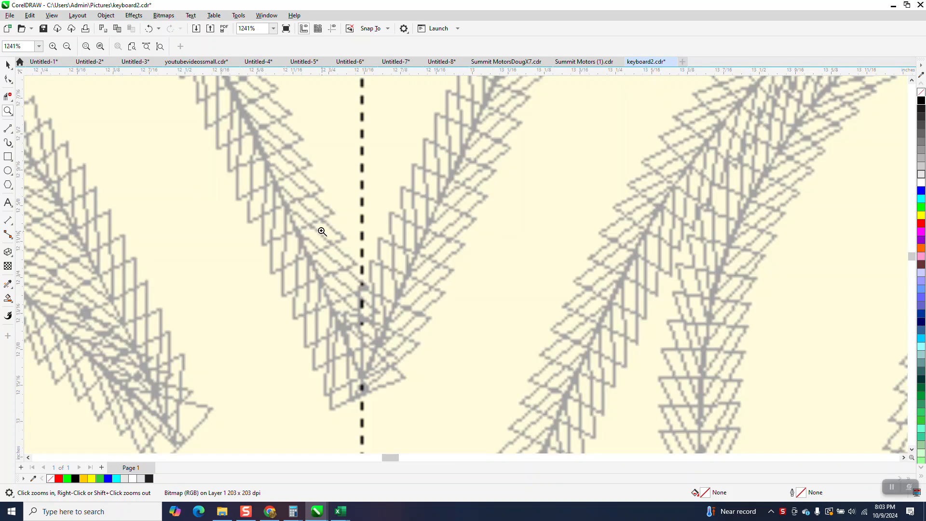
scroll(242, 186, down, 4)
scroll(272, 241, down, 1)
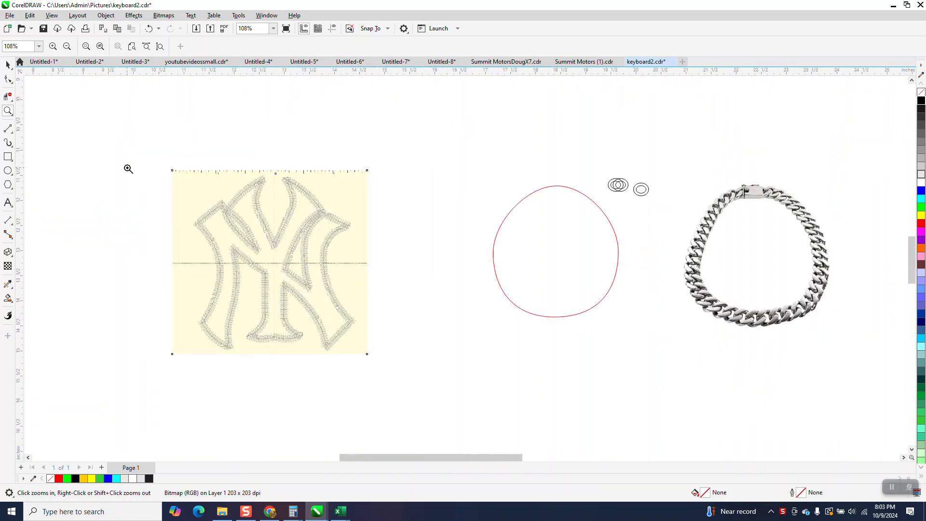
click(8, 65)
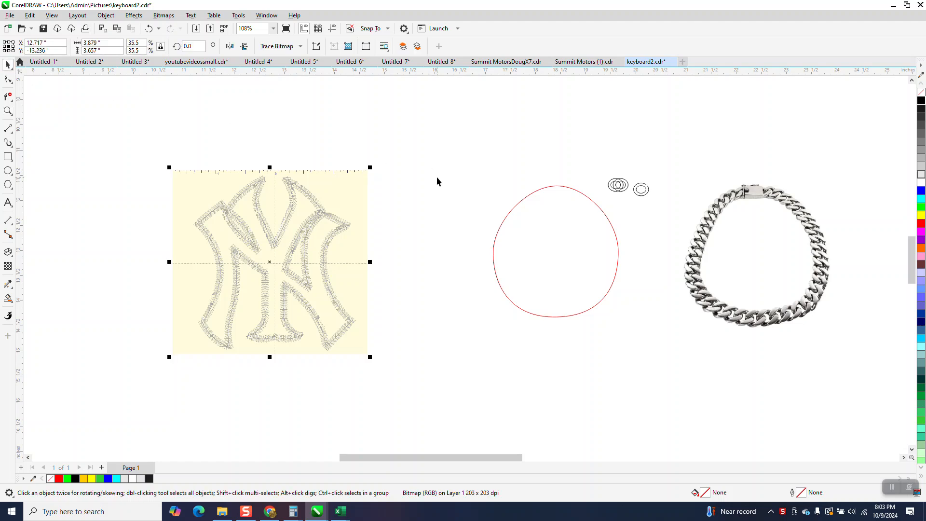
click(8, 111)
drag(652, 166, 867, 358)
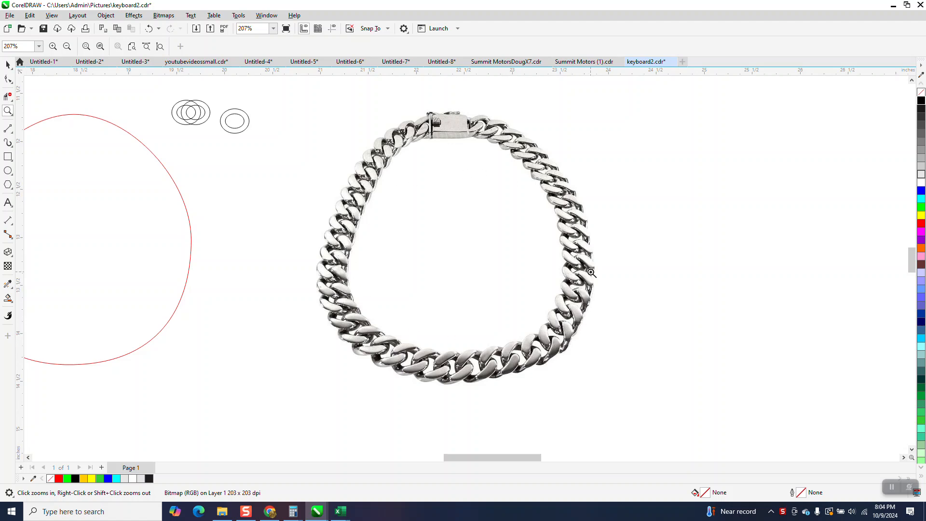
scroll(702, 322, down, 1)
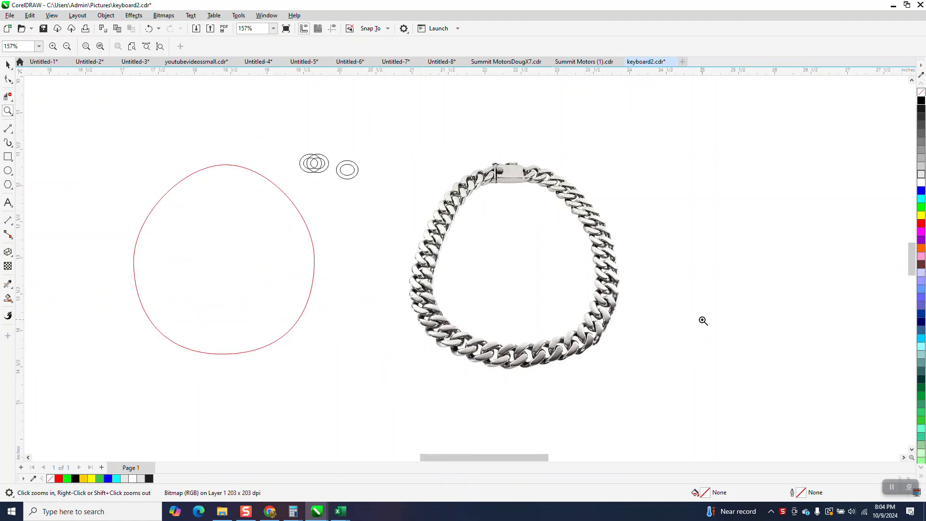
click(7, 65)
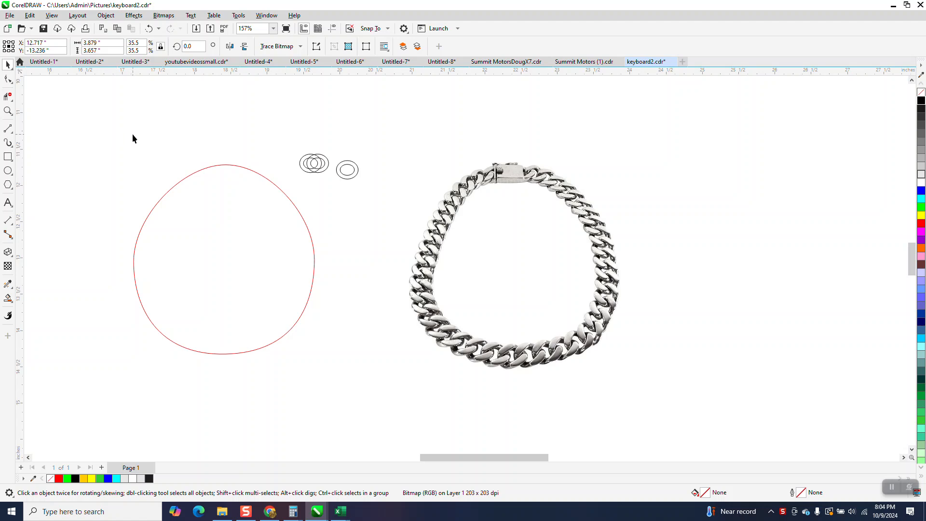
Show the red closed curve's curve details in the Properties docker to read its length
click(246, 197)
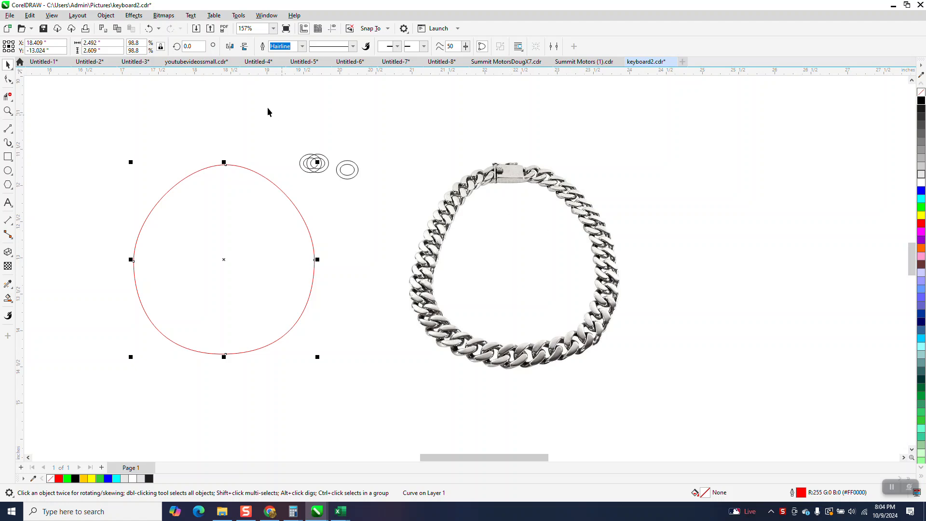
click(266, 15)
mouse_move(275, 144)
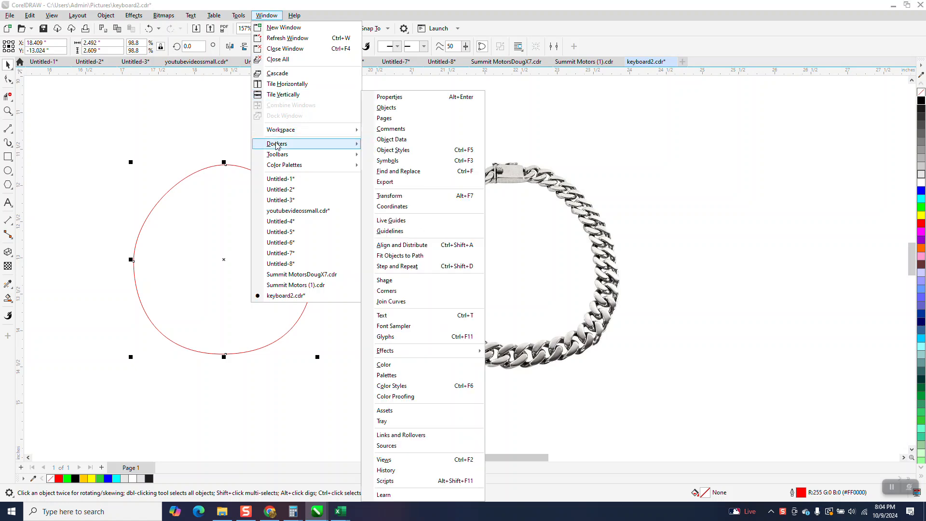
click(389, 98)
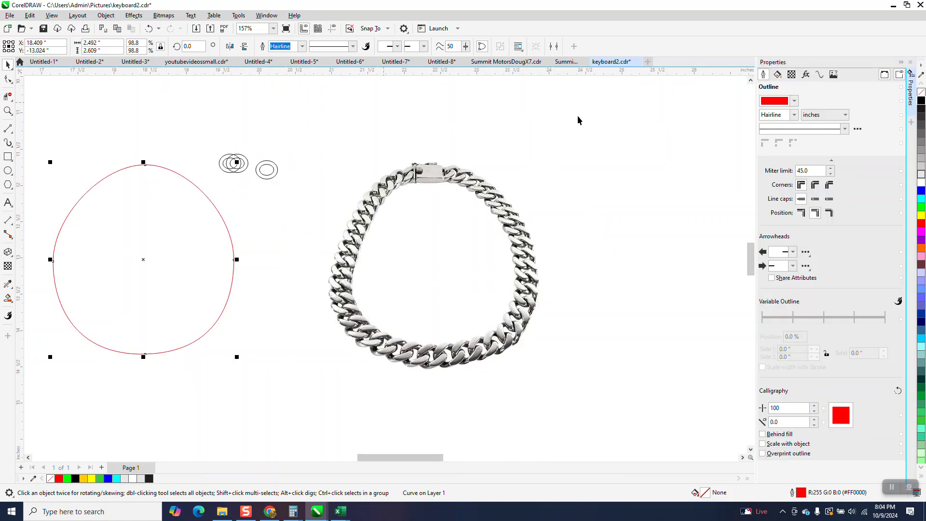
click(820, 75)
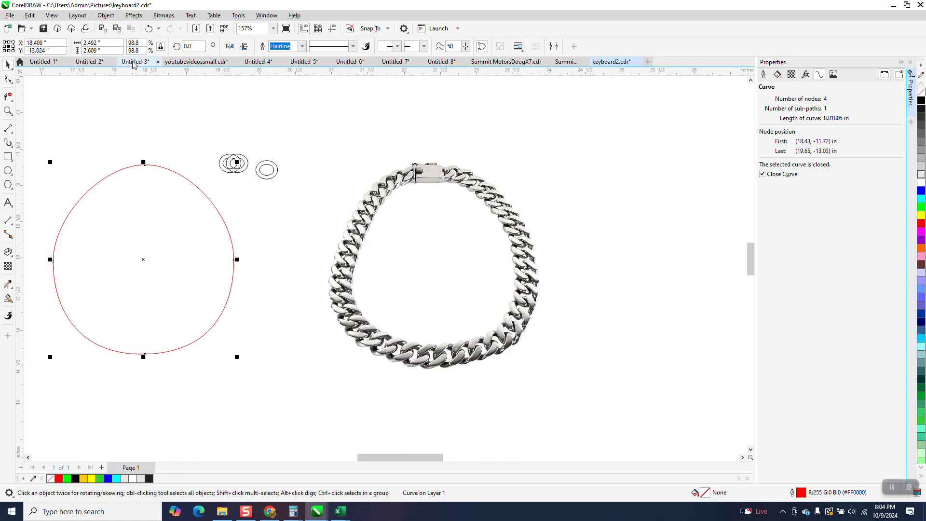
Scale the red closed curve proportionally to 98.7%
click(132, 43)
text(9)
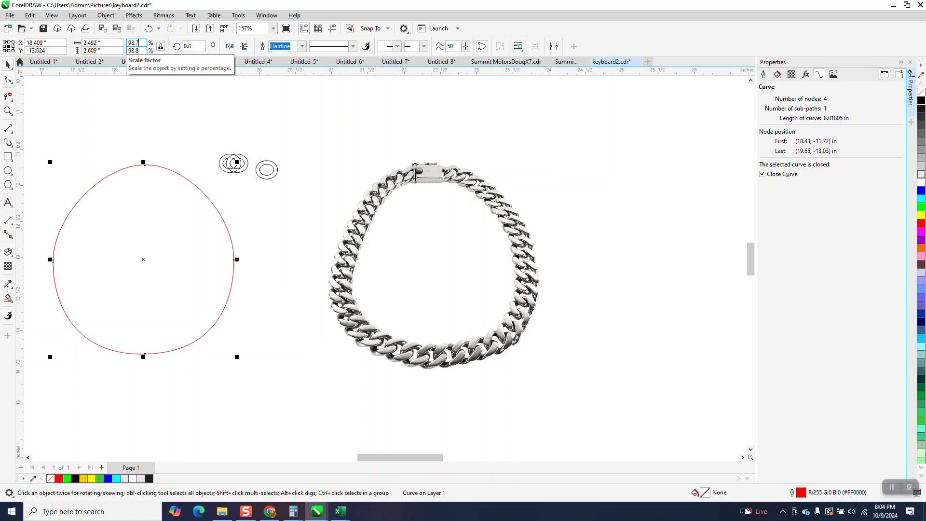
key(Return)
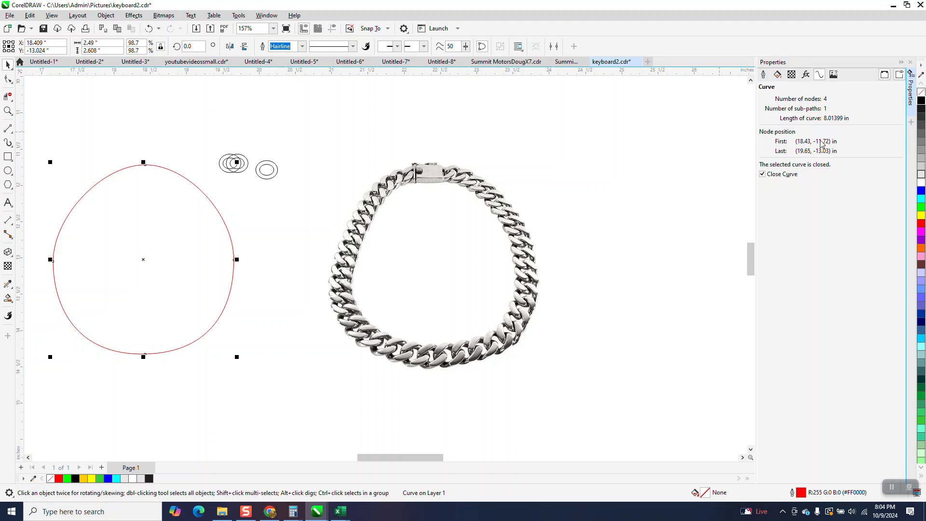
Draw a small red-outlined ellipse above the chain's clasp and widen it to a near circle about 0.228 in across
click(266, 171)
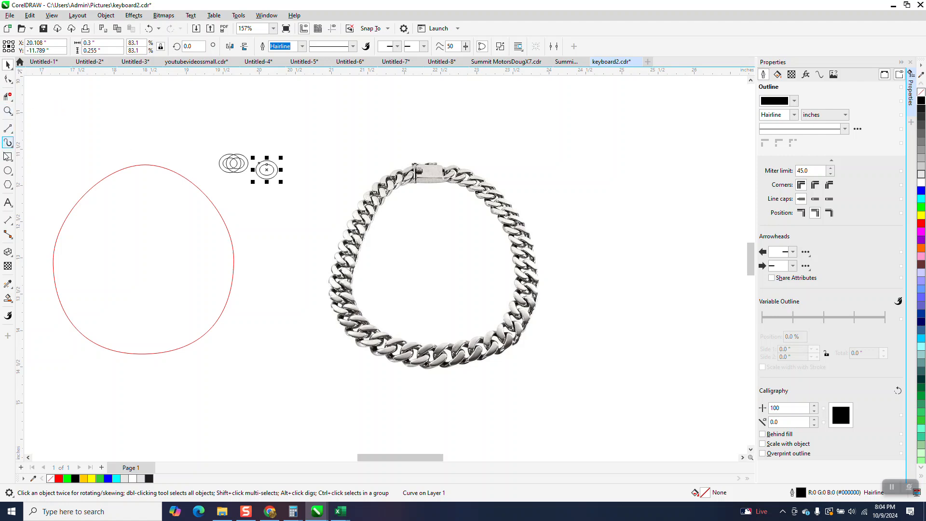
click(7, 172)
click(357, 139)
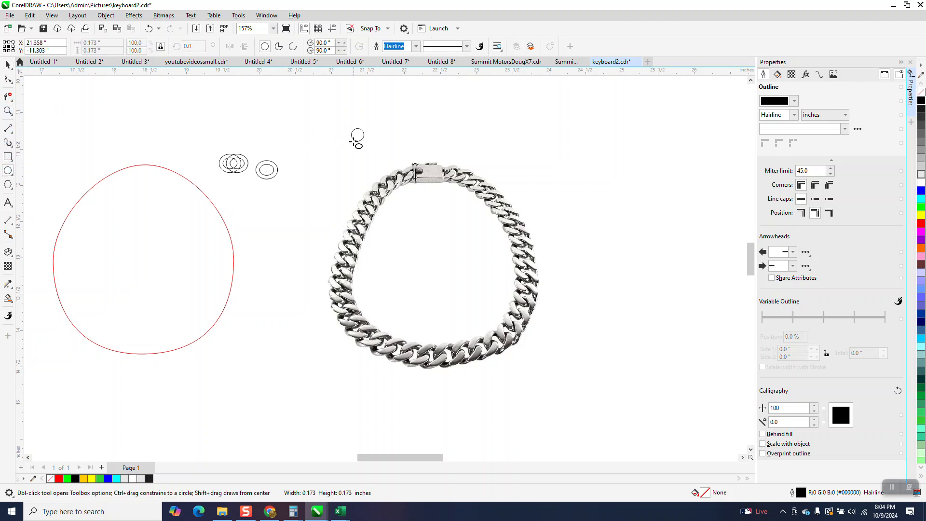
mouse_move(349, 145)
mouse_down()
mouse_move(347, 136)
mouse_move(414, 167)
mouse_up()
click(8, 111)
click(8, 65)
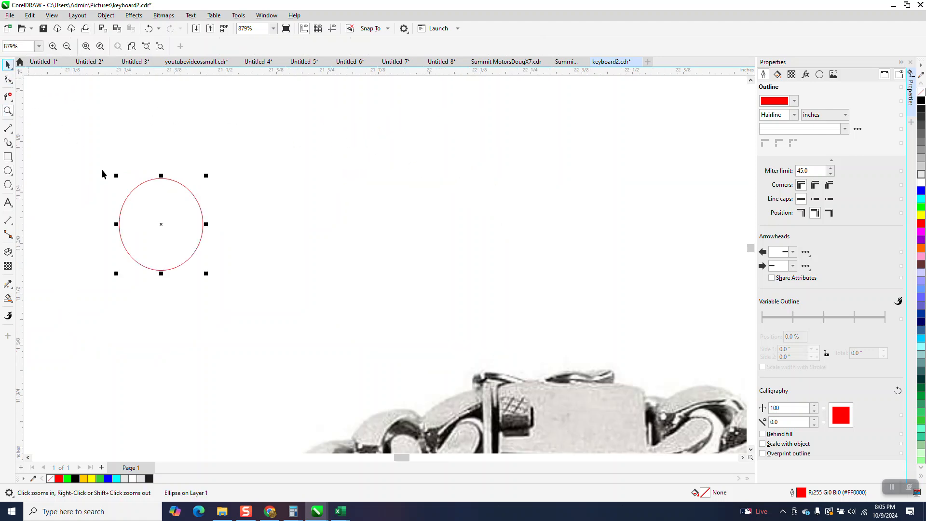
drag(117, 224, 107, 224)
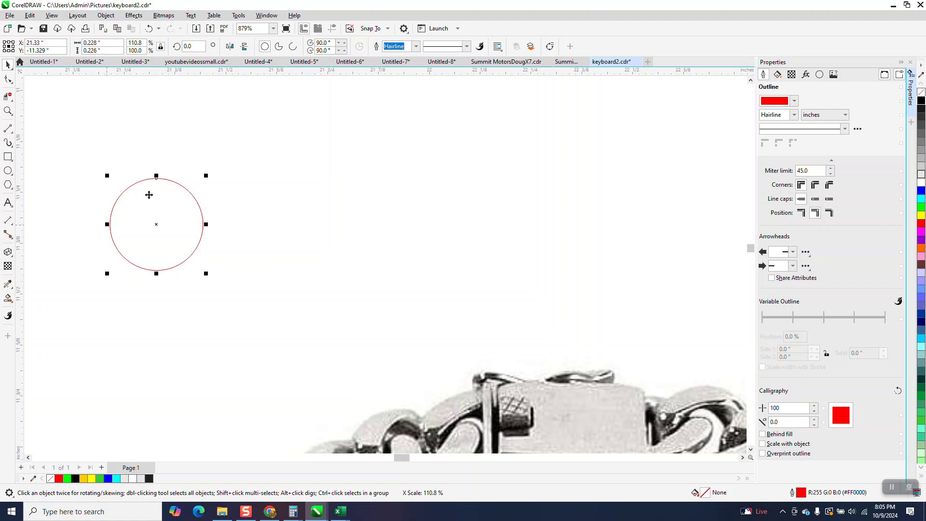
Try a 0.0625 in outline on the small circle, settling on a width of 0.03125 in
click(416, 46)
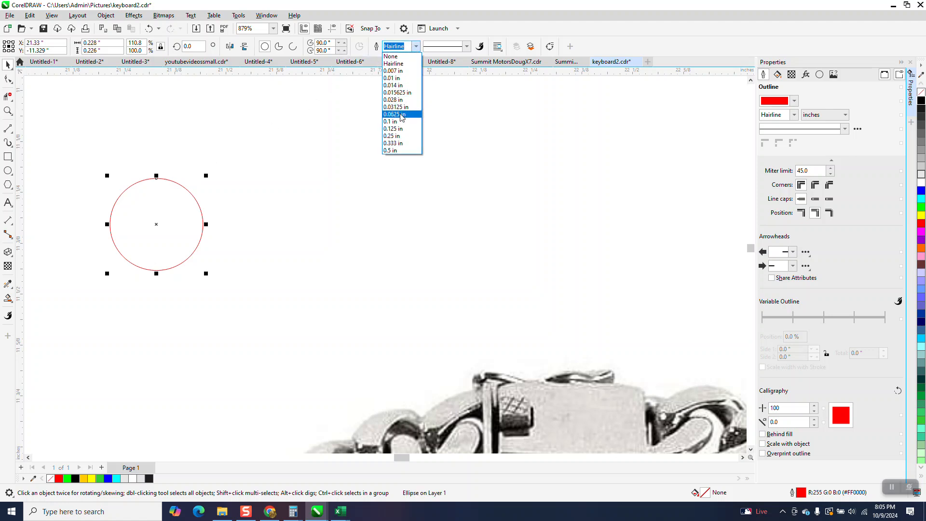
click(399, 114)
click(415, 47)
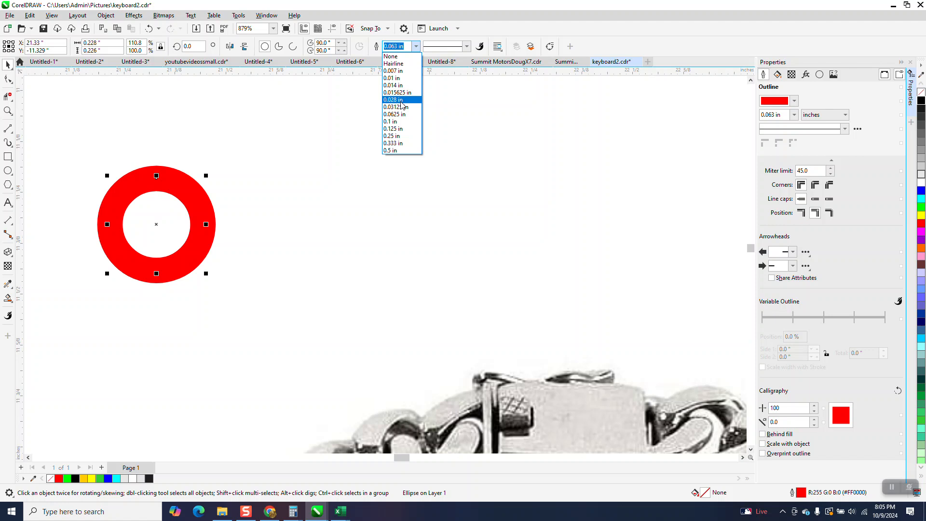
click(401, 109)
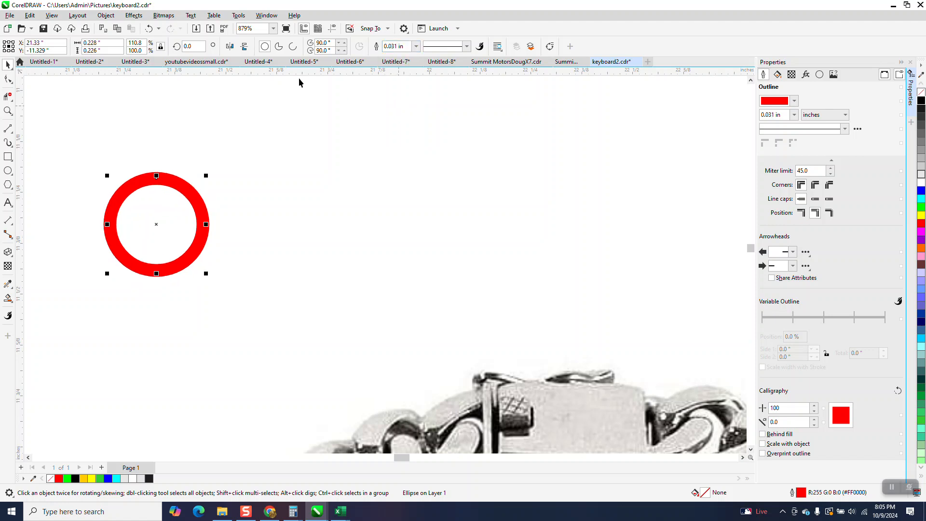
Convert the circle's outline to an object and give the ring no fill with a black outline
click(105, 15)
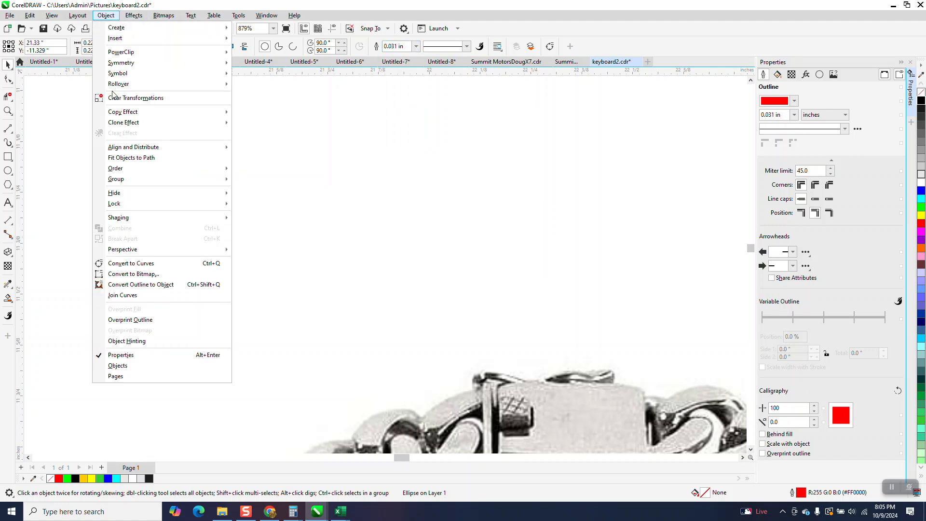
click(165, 285)
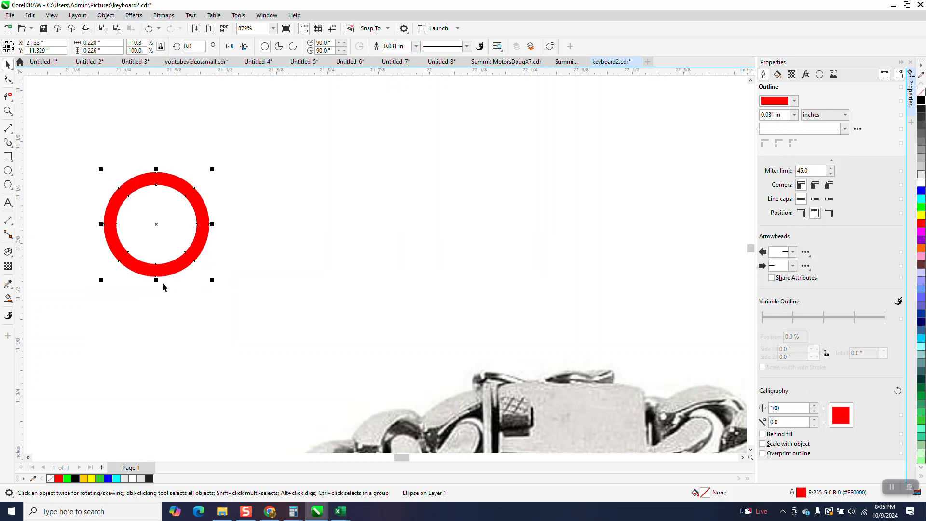
click(922, 92)
right_click(922, 100)
scroll(675, 186, down, 2)
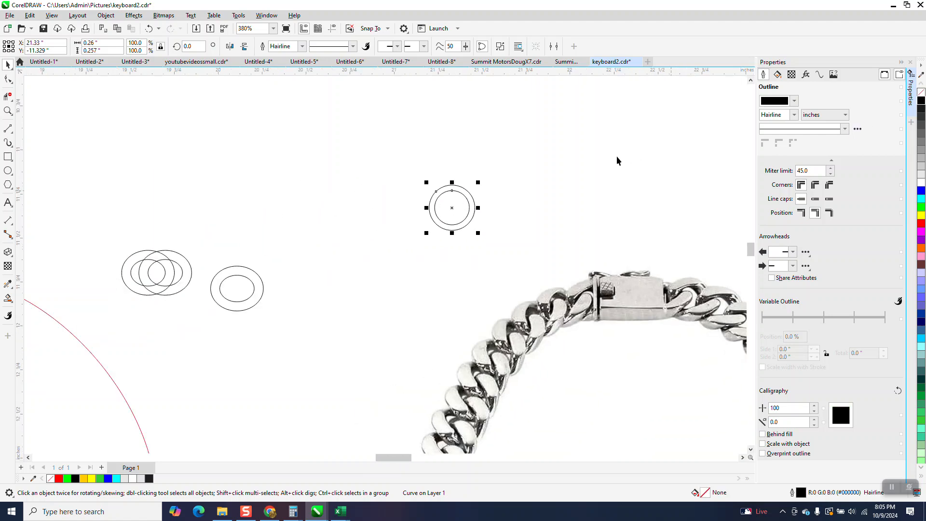
Delete the ring made from the small circle
drag(427, 165, 480, 236)
key(Delete)
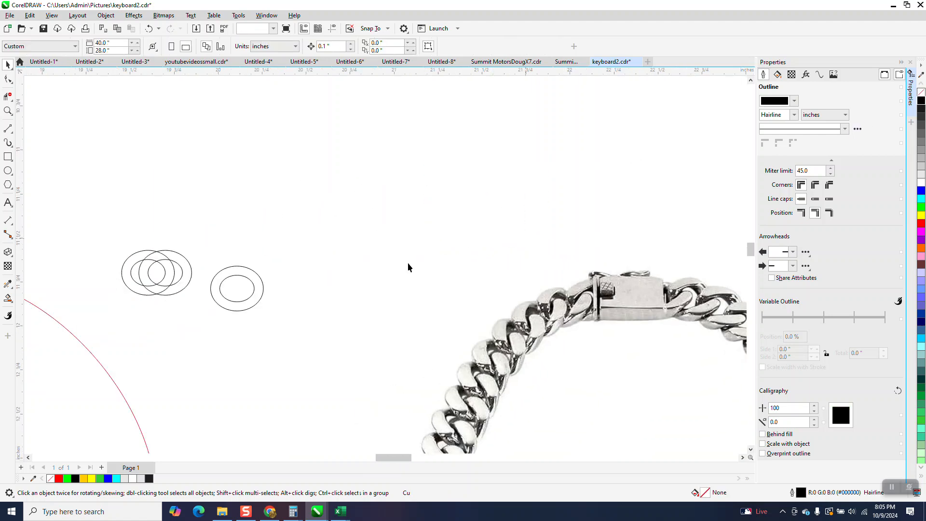
Set the document's nudge distance to 0.15 in
click(251, 289)
click(252, 290)
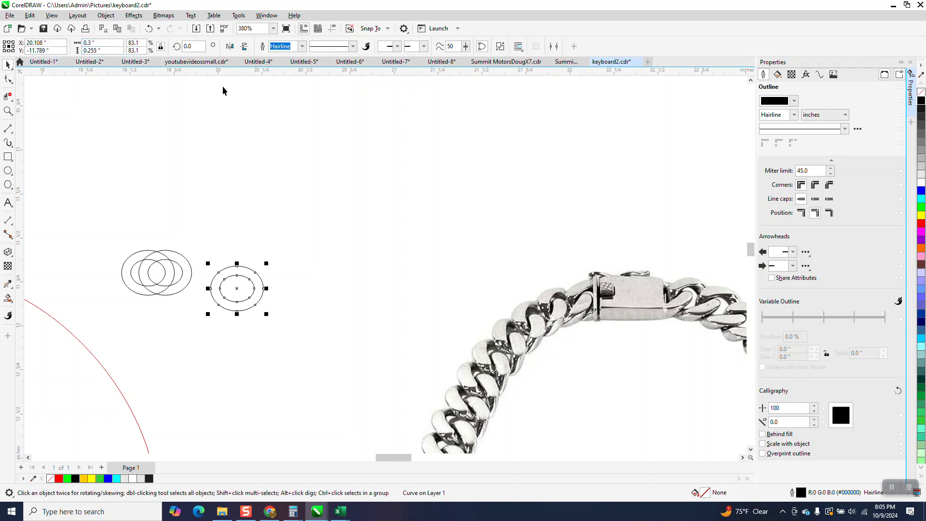
scroll(270, 126, down, 1)
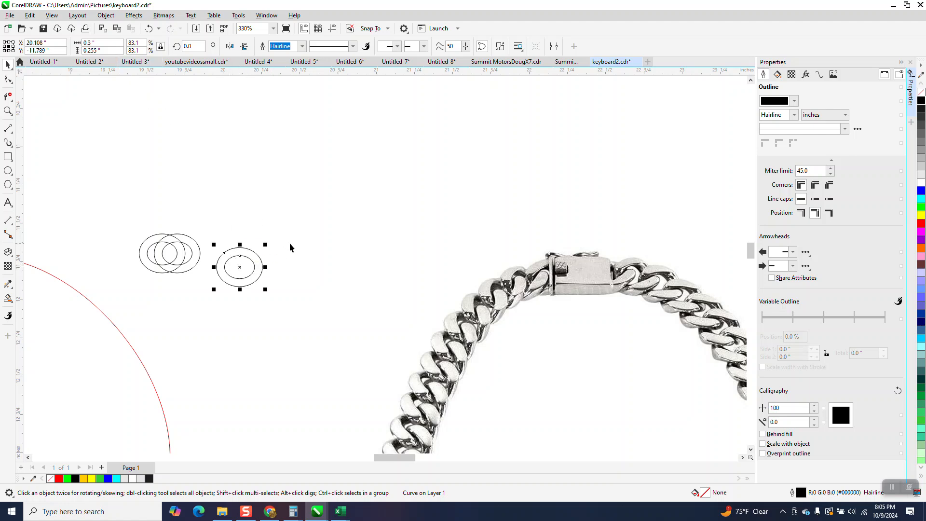
click(286, 223)
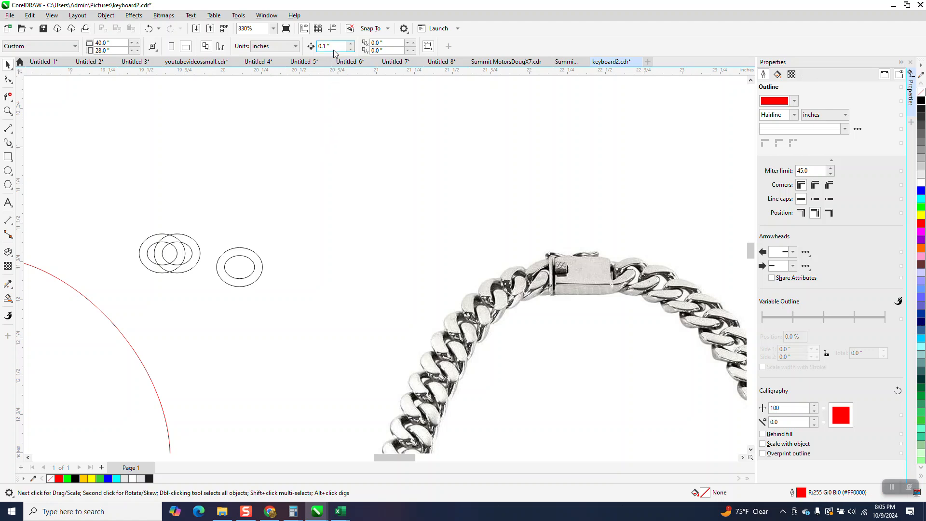
key(BackSpace)
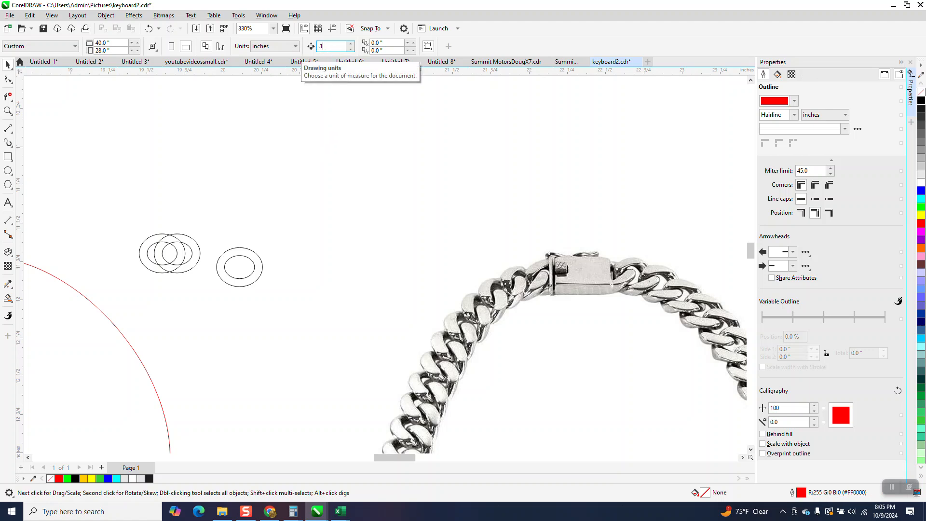
Duplicate the single oval link, nudge the copy 0.15 in to the right, and delete that copy
click(257, 260)
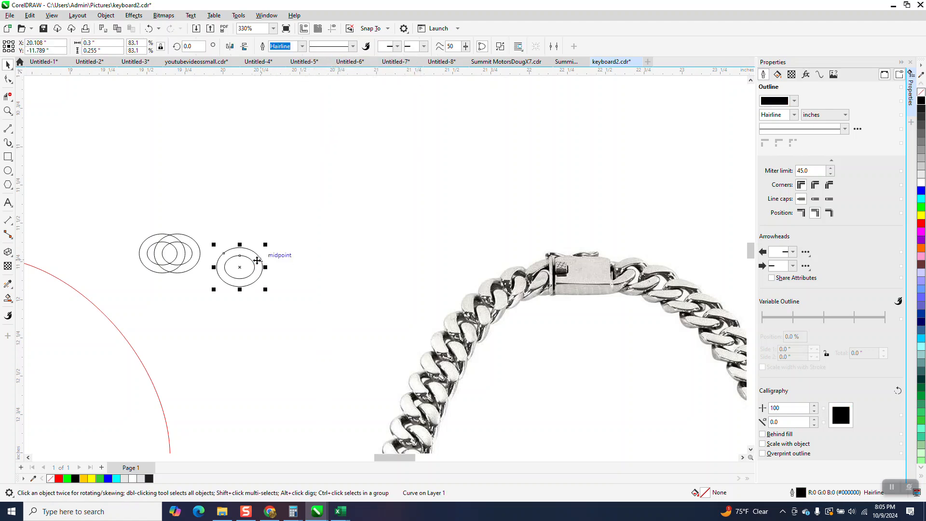
key(plus)
key(Right)
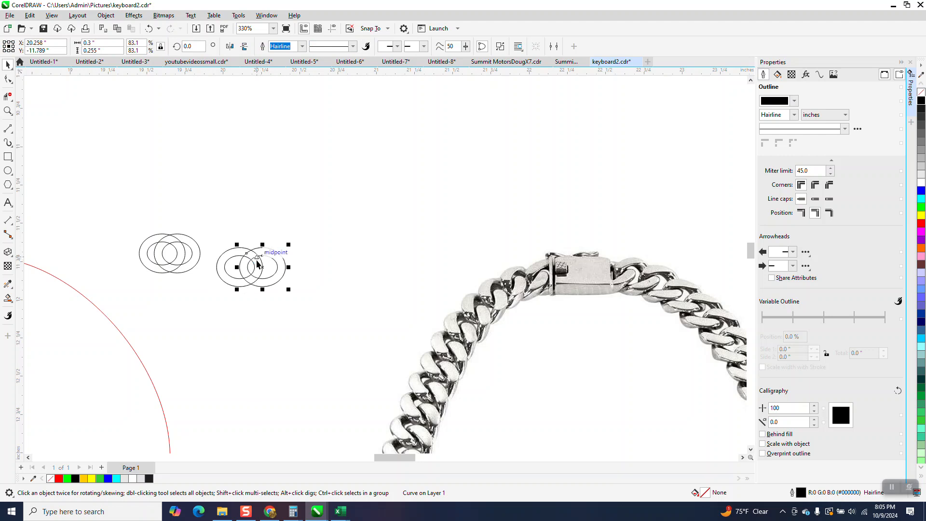
key(Delete)
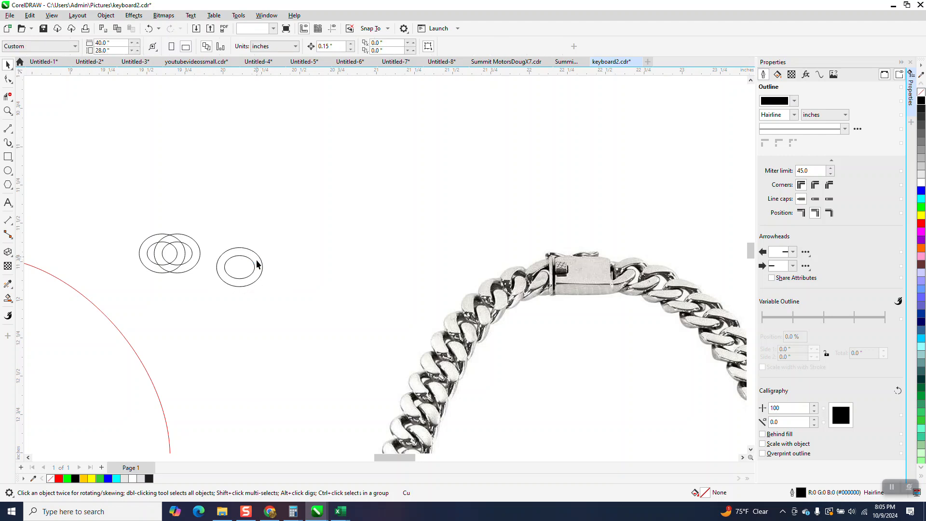
Select the single oval link and close the Properties docker
click(255, 265)
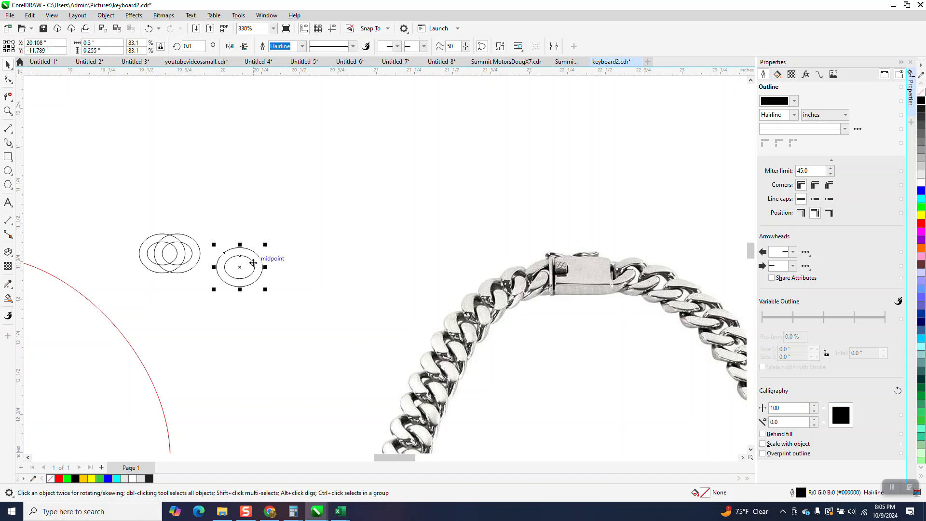
scroll(298, 257, down, 3)
scroll(446, 249, down, 2)
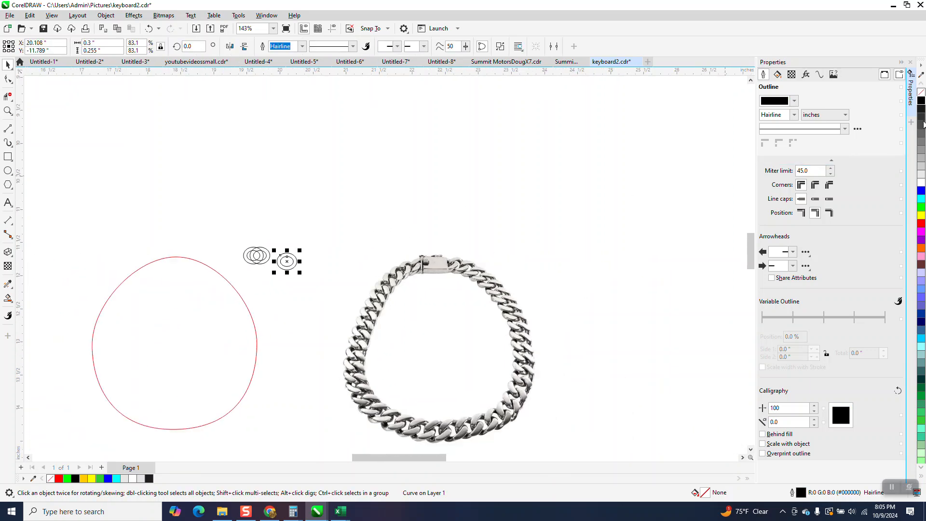
click(912, 64)
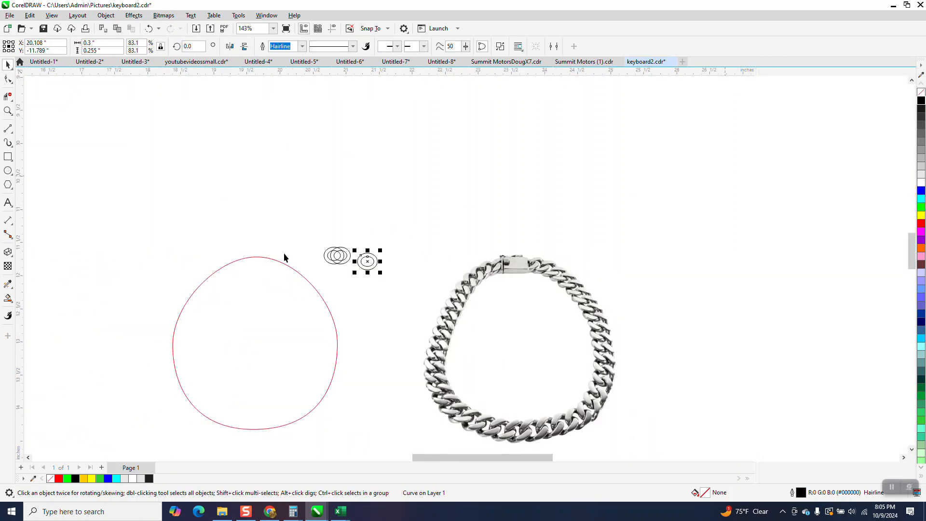
Move the single oval link just above the top of the red curve and delete the overlapping pair of links
drag(364, 260, 261, 242)
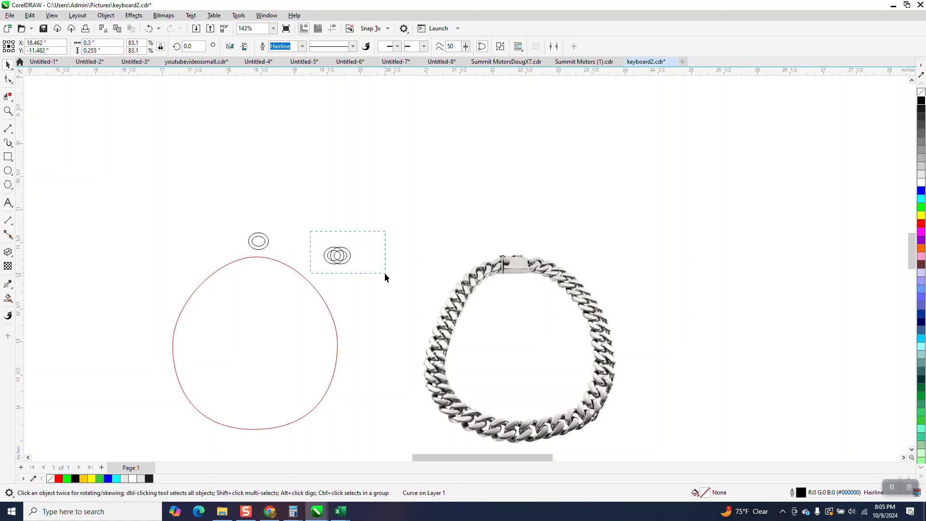
drag(385, 278, 381, 269)
key(Delete)
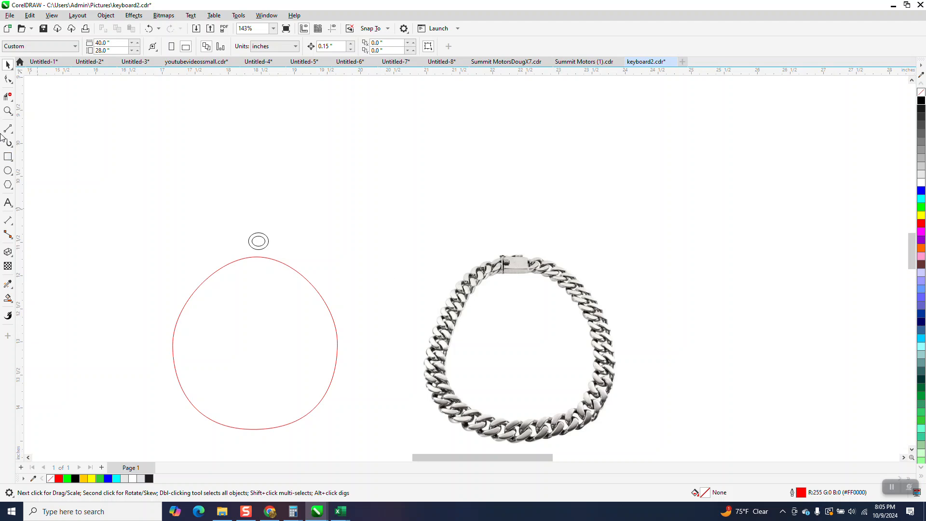
Set up Fit Objects to Path with the oval link as the object and the red closed curve as the path
click(8, 110)
drag(138, 221, 459, 481)
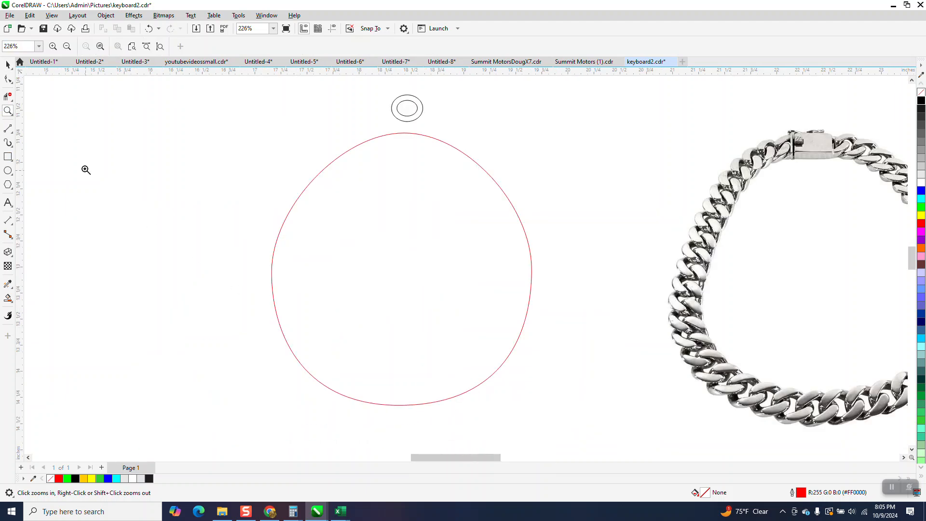
click(8, 64)
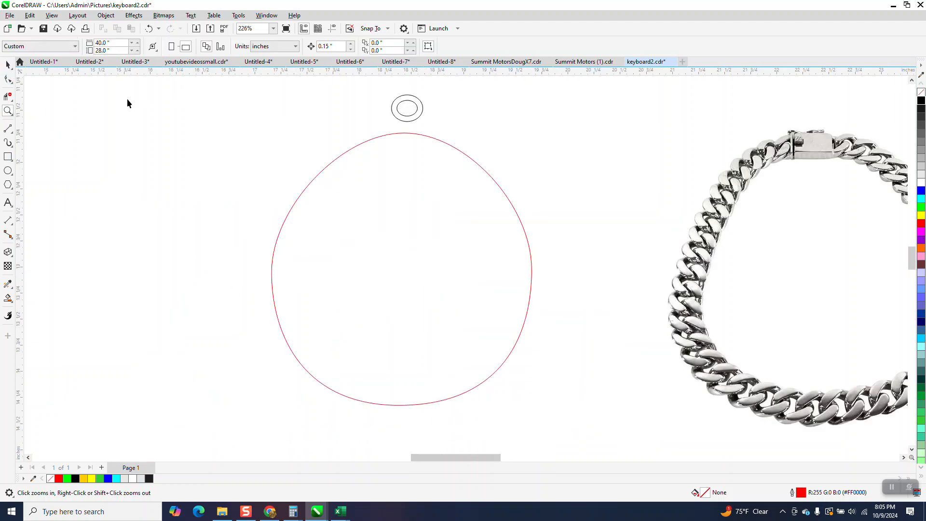
click(407, 118)
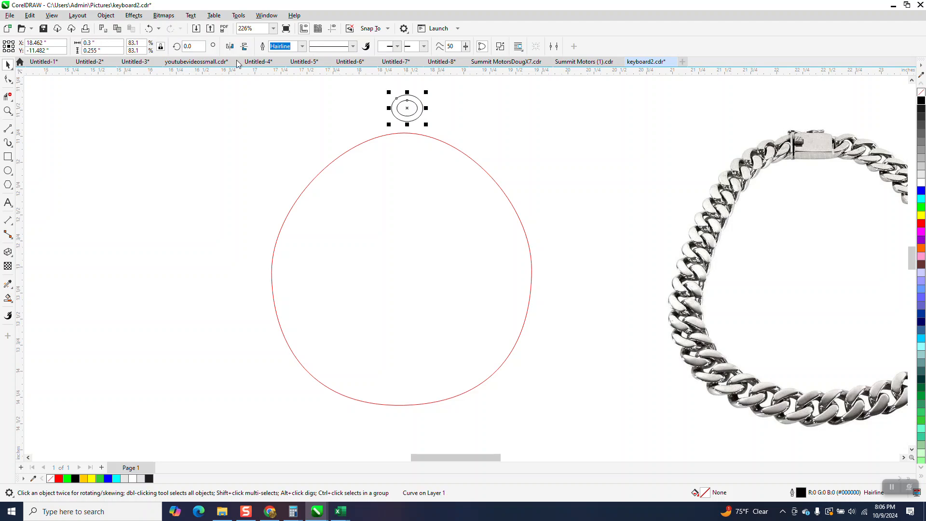
click(106, 16)
mouse_move(123, 114)
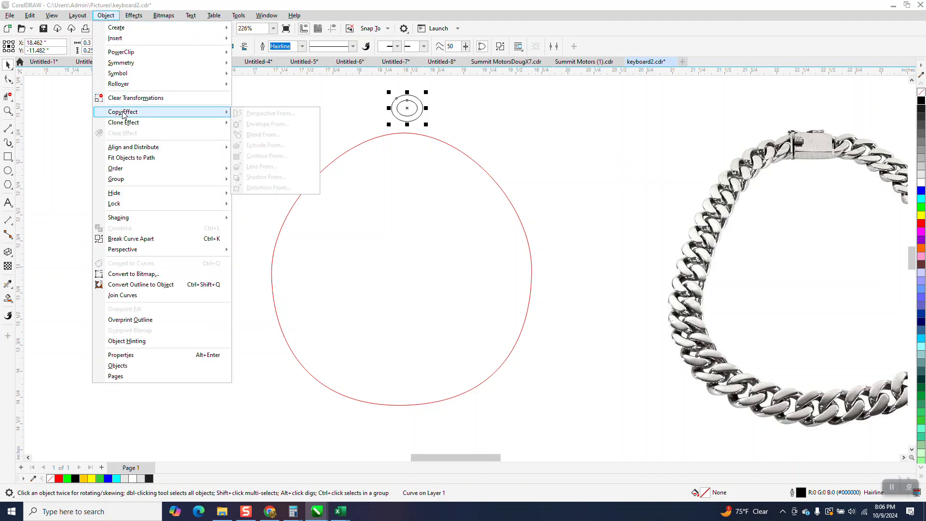
click(135, 158)
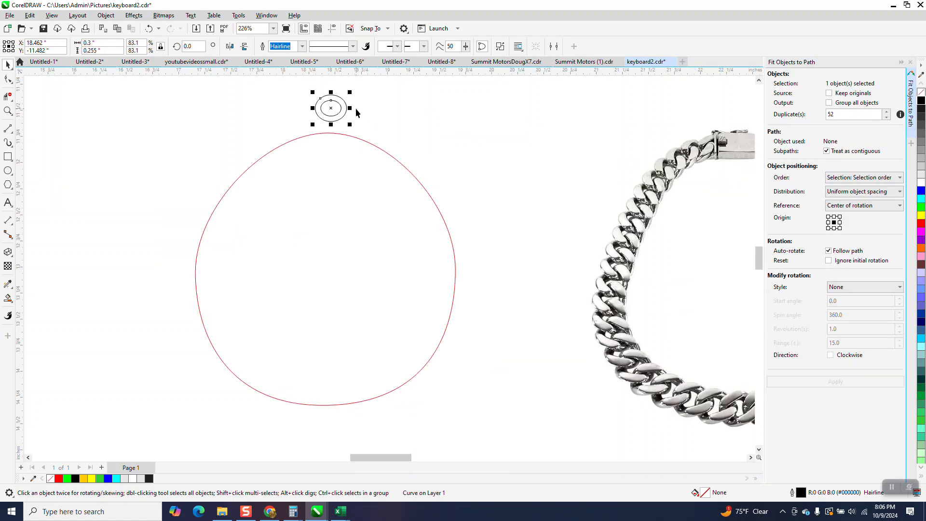
shift+click(401, 159)
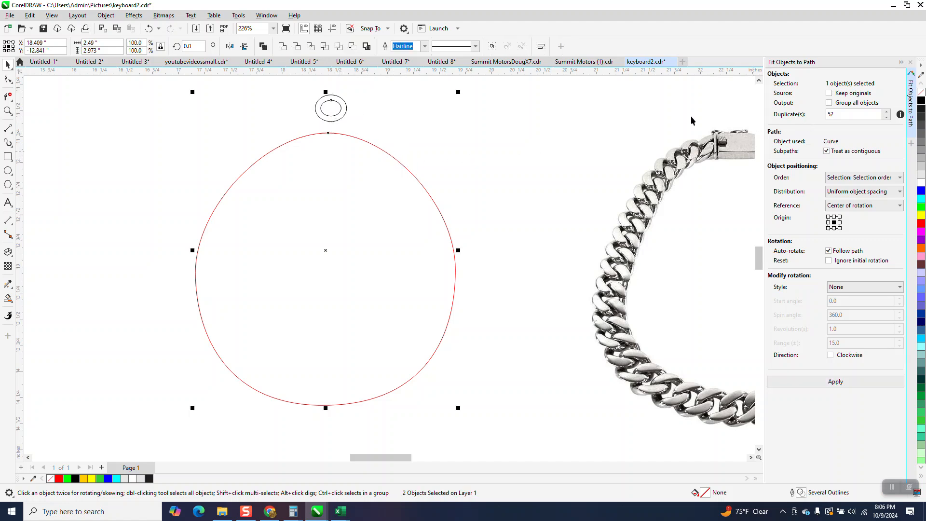
Calculate 8 ÷ 1.5 in Calculator and return to the drawing
key(XF86Calculator)
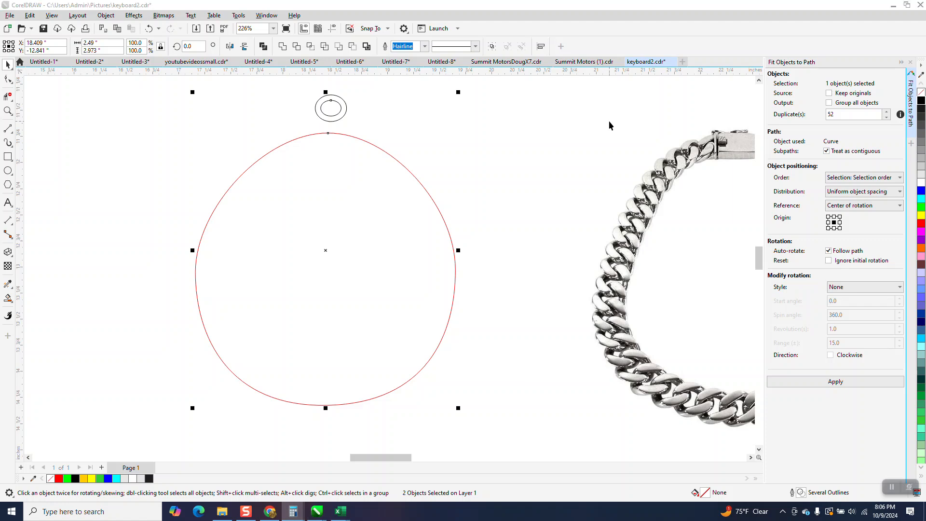
text(8/1.5)
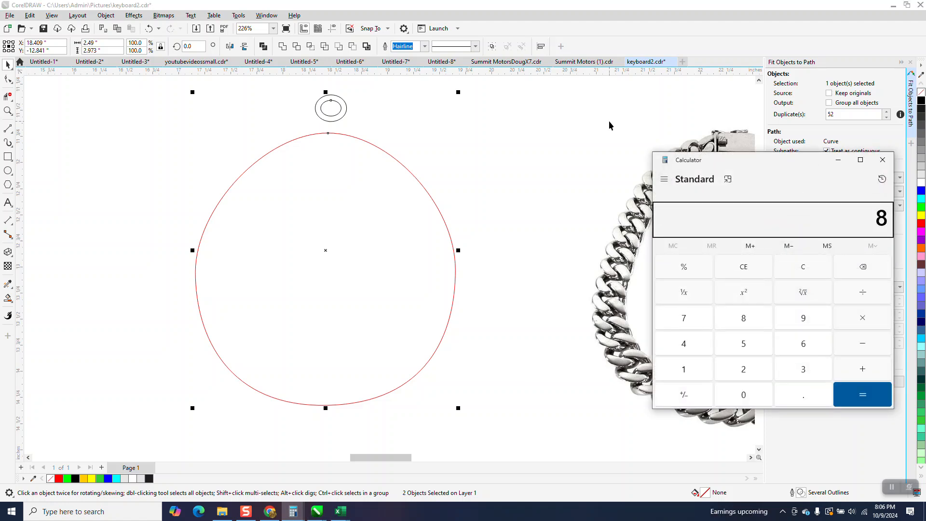
key(Return)
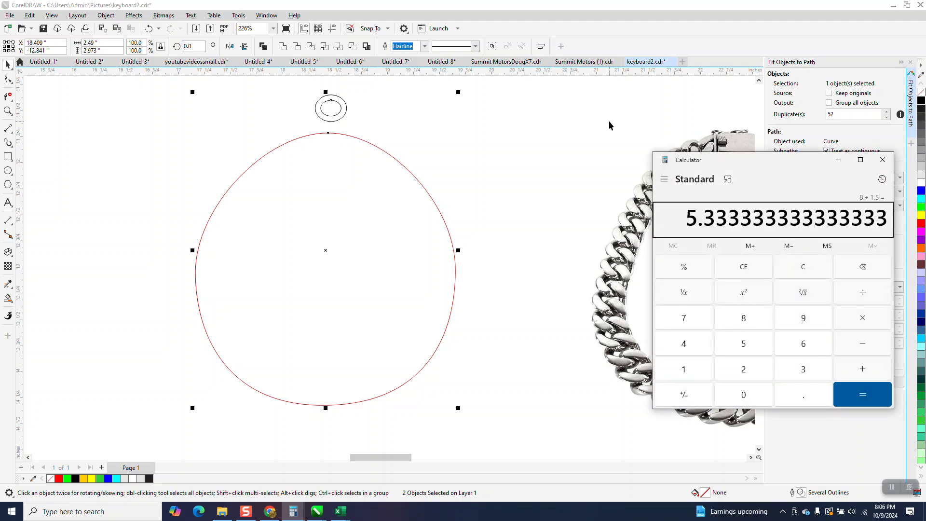
click(883, 161)
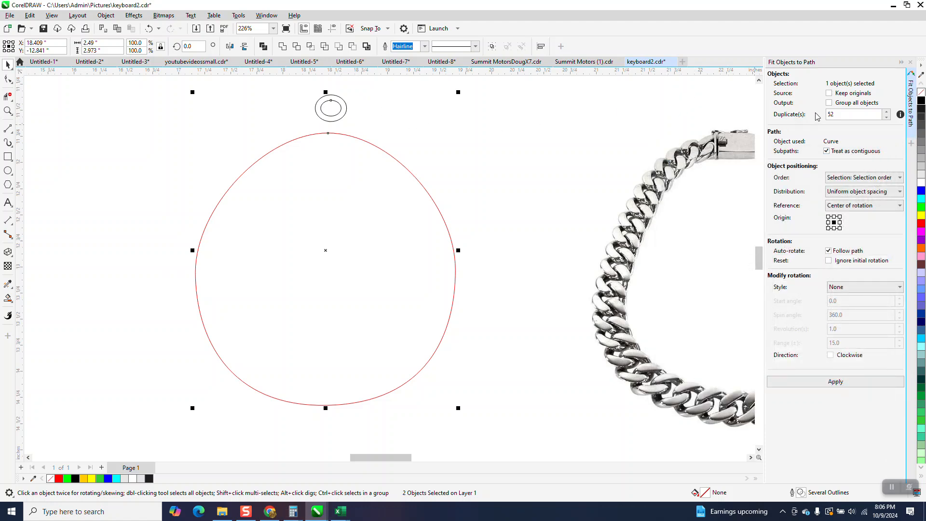
Fit the oval link along the red curve with 52 duplicates and check how the links overlap
click(837, 116)
click(836, 382)
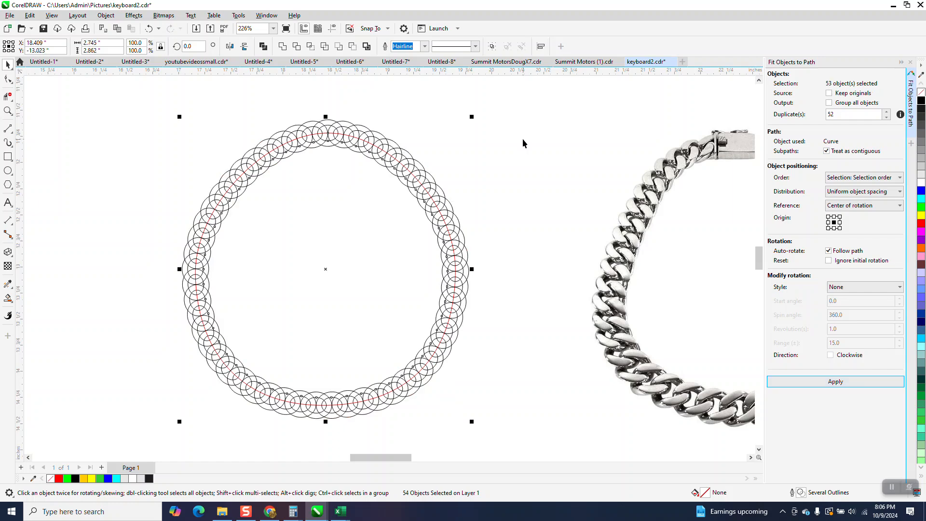
click(8, 110)
drag(283, 121, 360, 156)
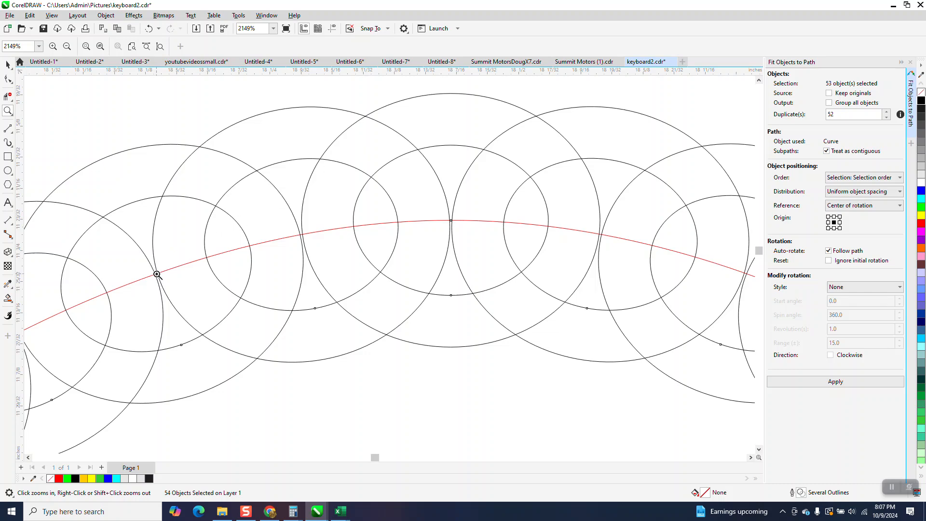
scroll(159, 280, down, 4)
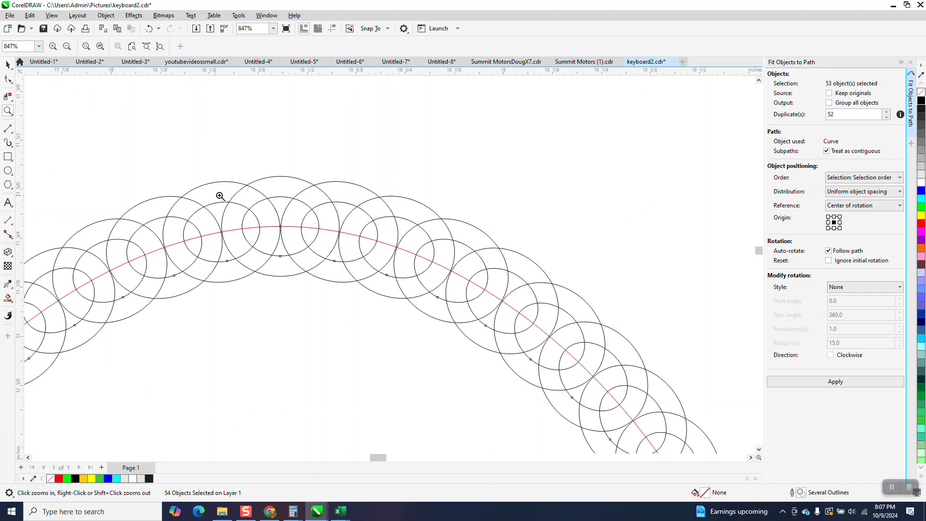
click(8, 65)
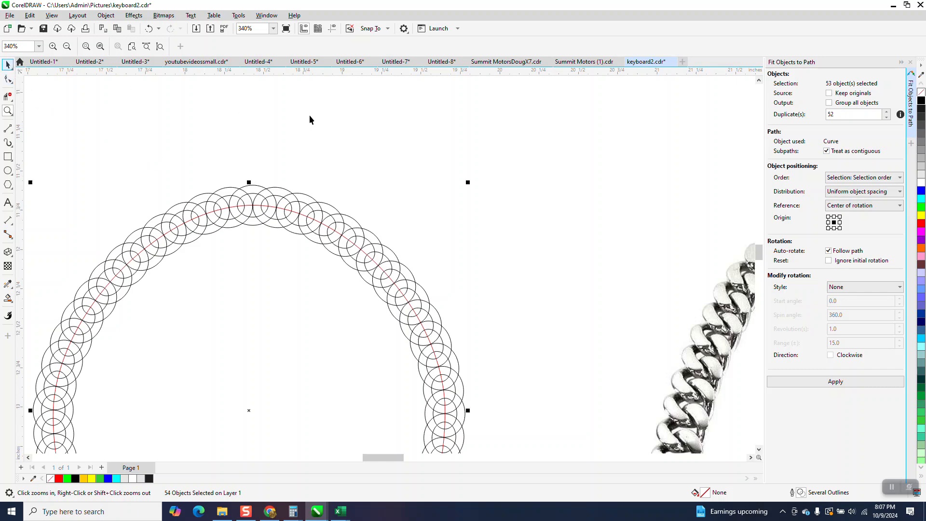
scroll(316, 116, down, 2)
Move the red curve out of the ring of links, toward the silver chain image
click(294, 171)
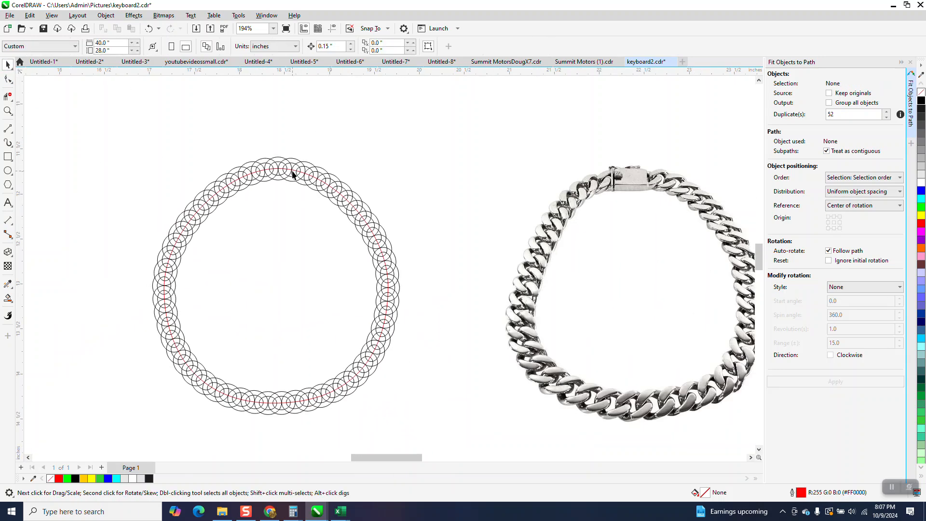
click(294, 175)
click(311, 149)
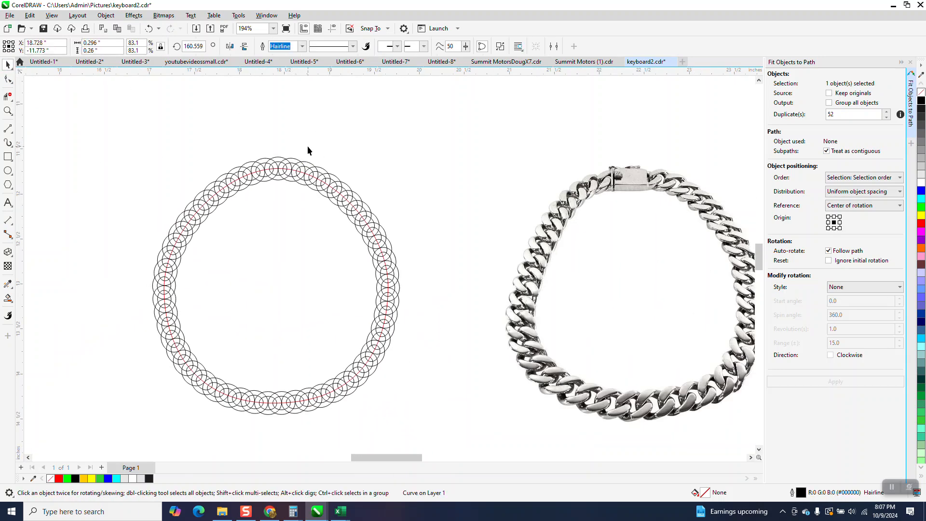
drag(296, 174, 555, 135)
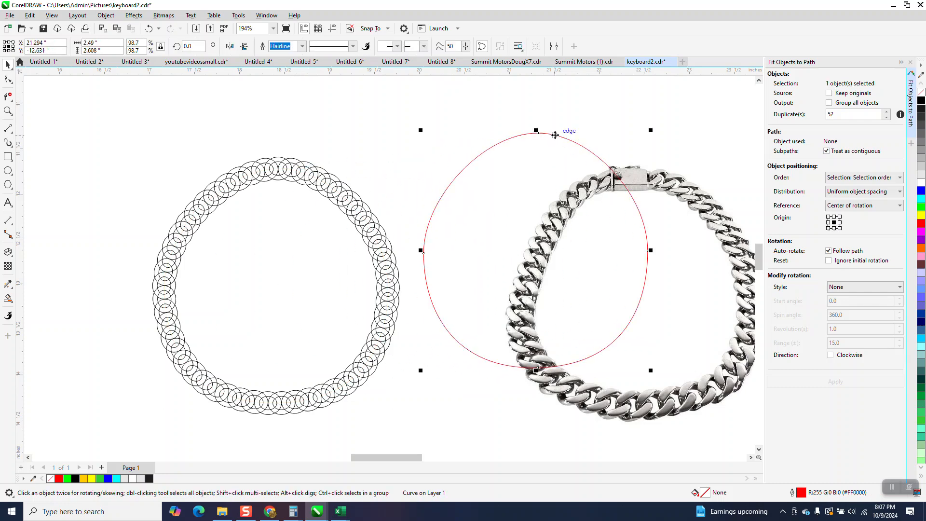
Weld all the oval links of the ring into a single chain shape
click(8, 111)
drag(204, 143, 344, 221)
scroll(263, 171, down, 5)
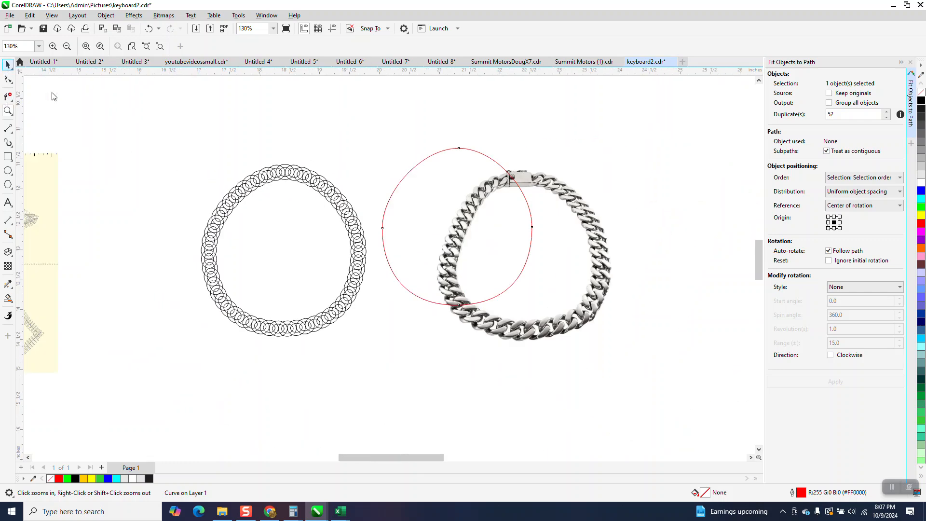
drag(142, 121, 384, 357)
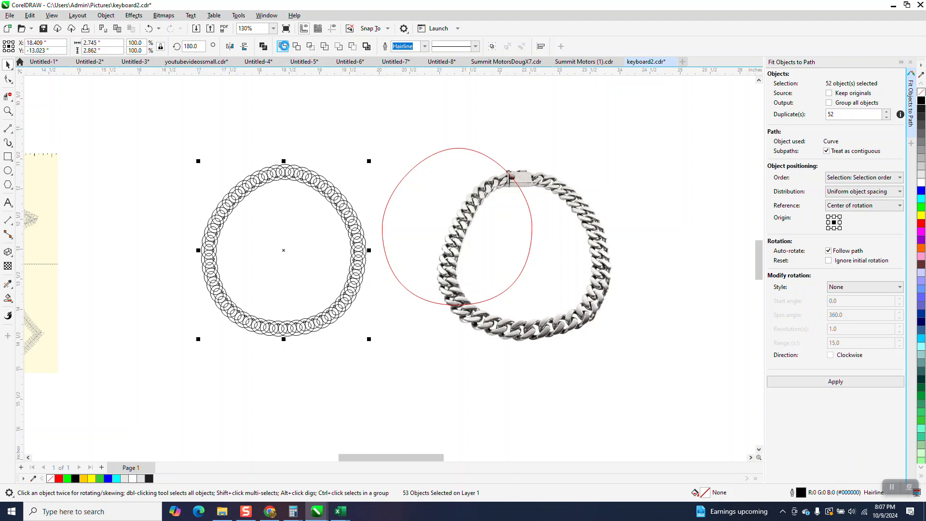
click(284, 46)
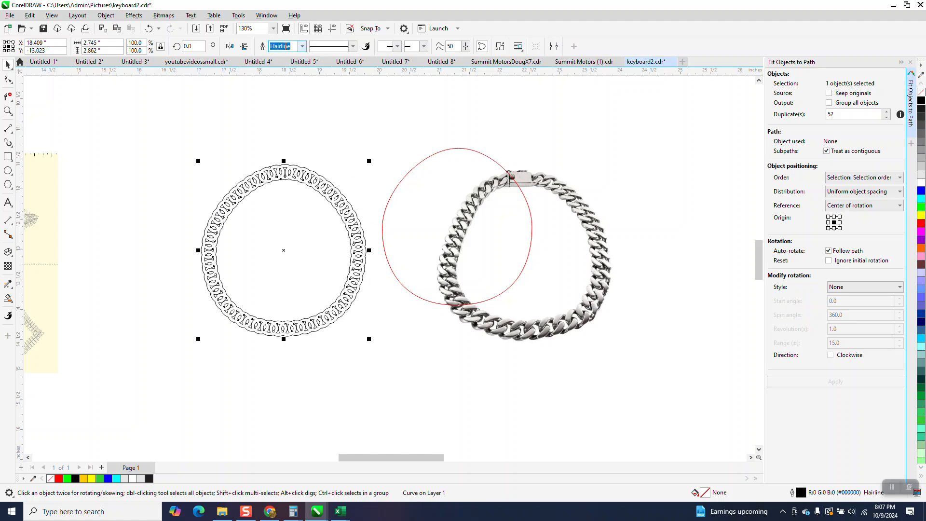
Examine the welded chain's outline and inner openings near its upper arc
click(7, 111)
drag(221, 154, 343, 208)
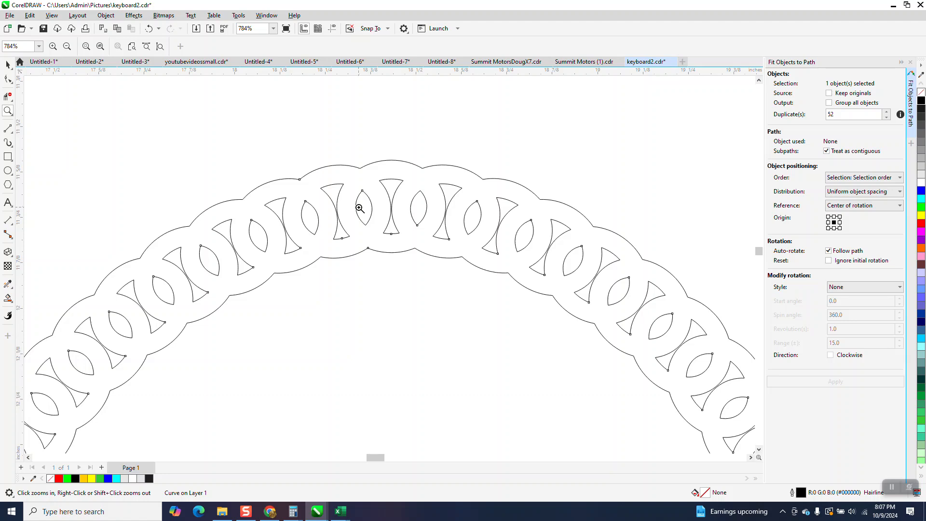
scroll(339, 178, down, 1)
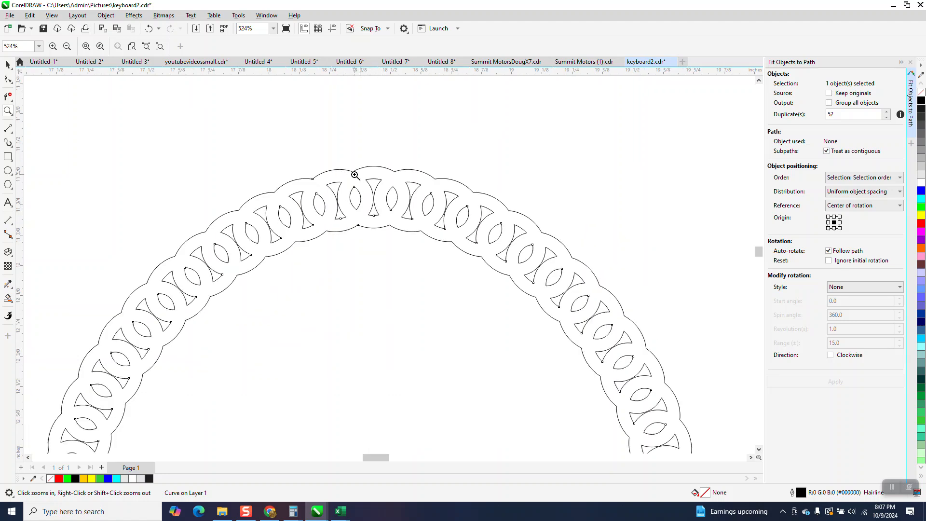
scroll(322, 180, down, 1)
scroll(316, 190, down, 1)
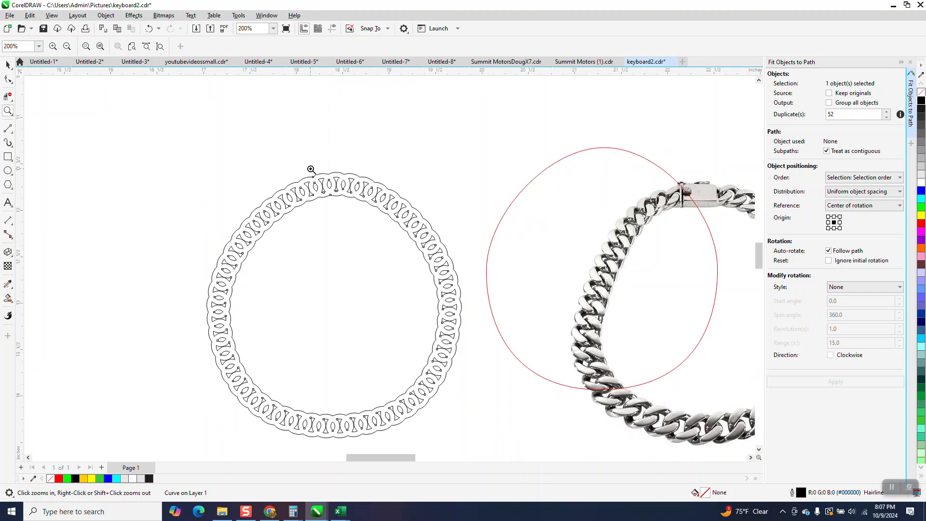
drag(273, 165, 380, 234)
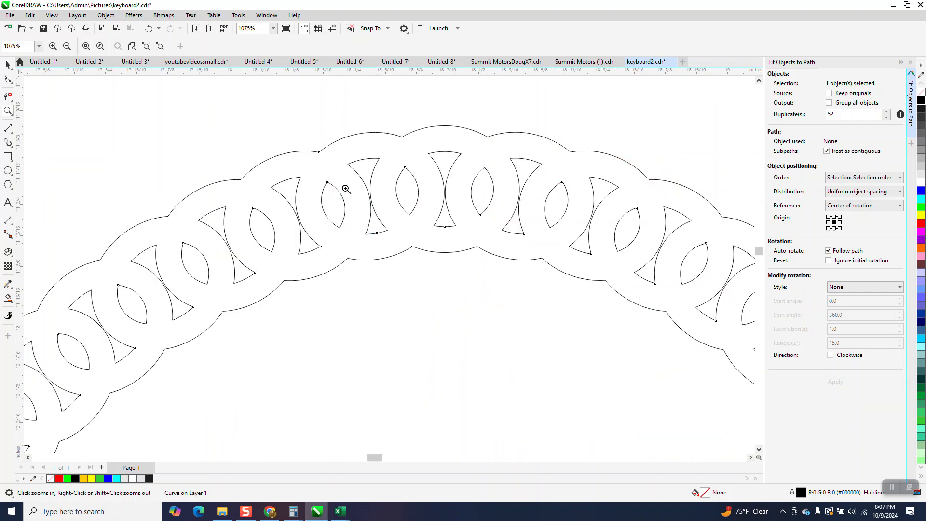
scroll(346, 189, down, 4)
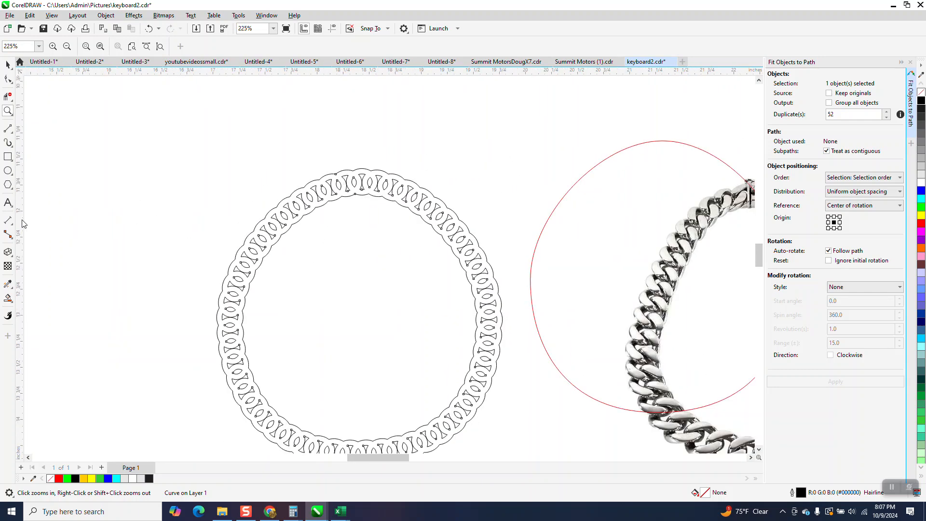
Fill the welded chain with solid red and no outline using Smart Fill
click(8, 298)
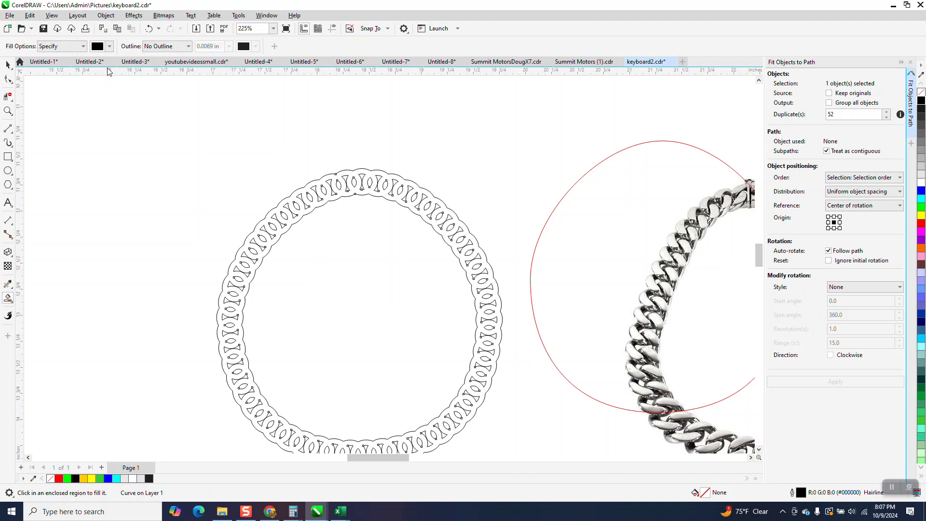
click(109, 46)
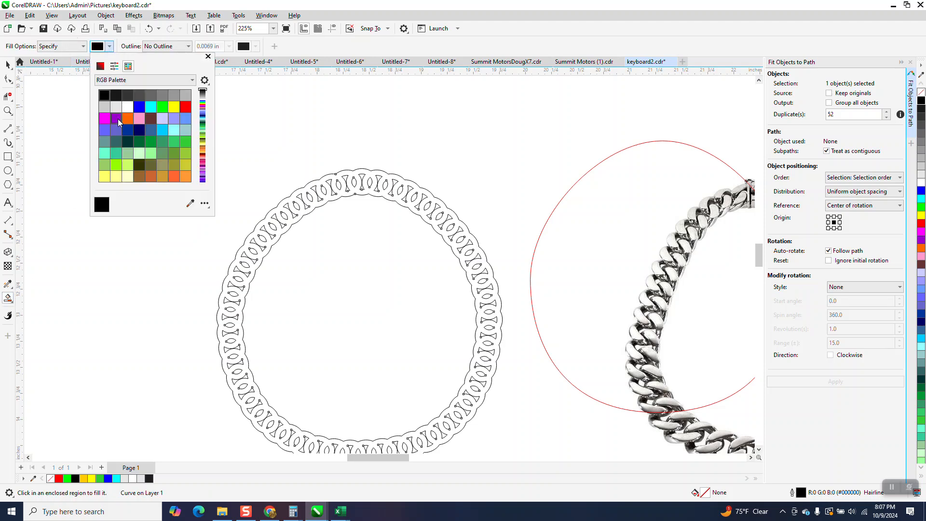
click(185, 107)
click(273, 216)
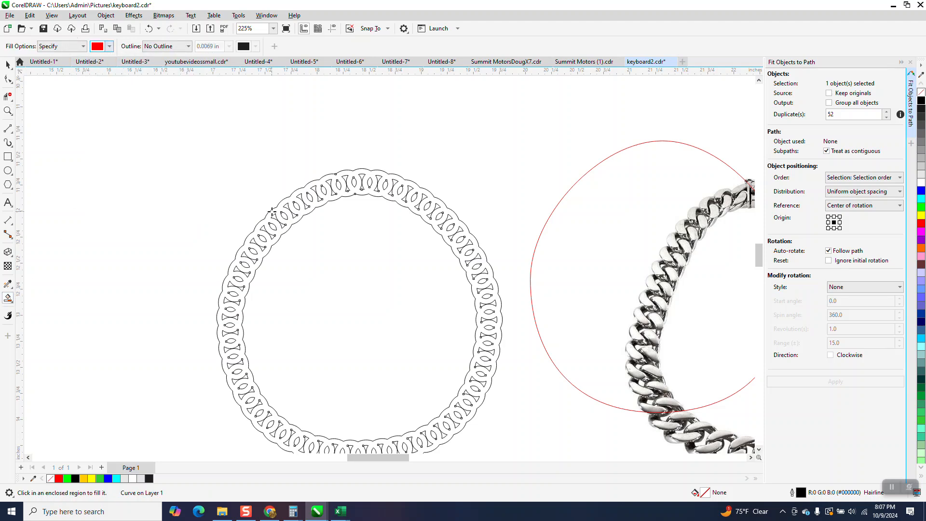
click(271, 213)
scroll(173, 144, down, 3)
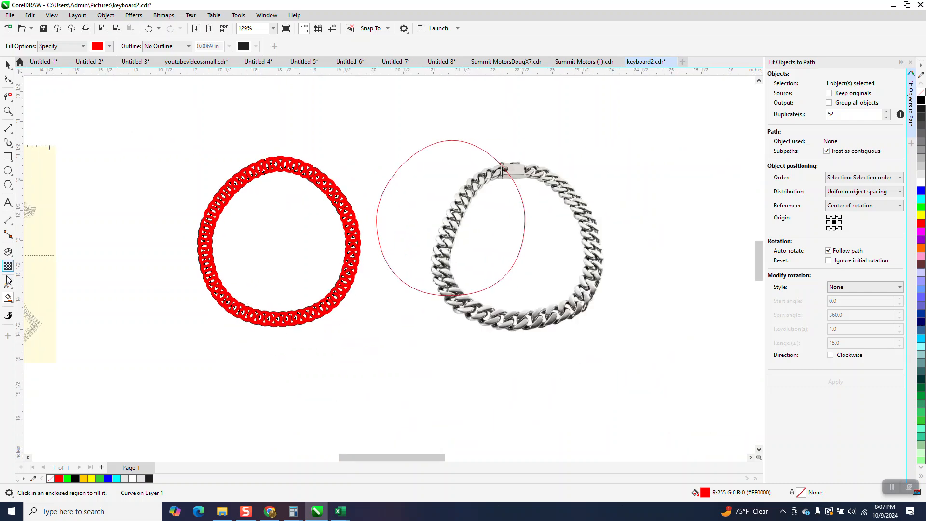
Apply a horizontal linear fountain fill across the chain, running from red on its left side to yellow on its right side
click(9, 299)
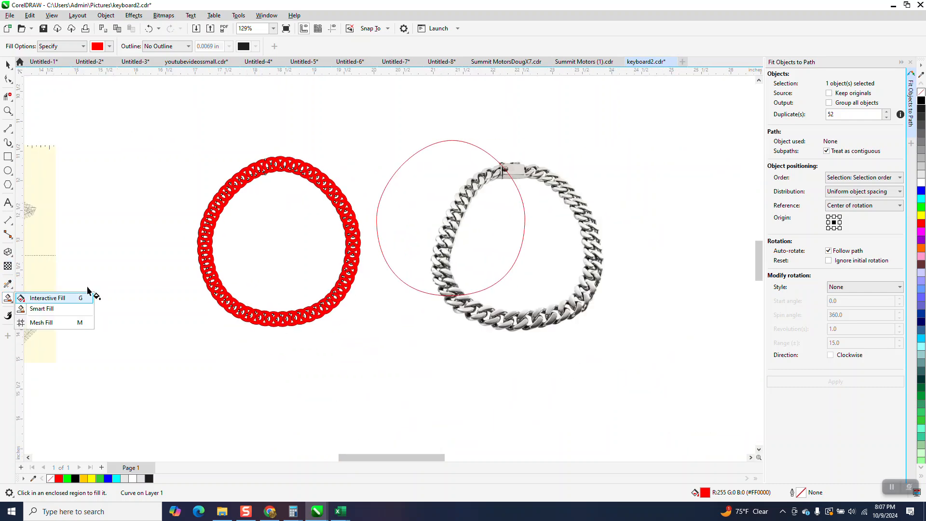
click(47, 298)
drag(202, 239, 358, 242)
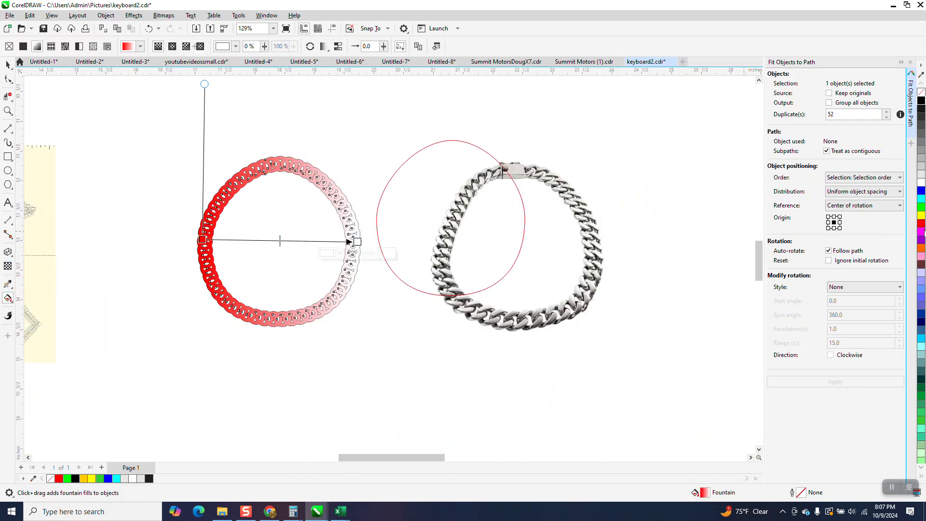
drag(784, 243, 357, 241)
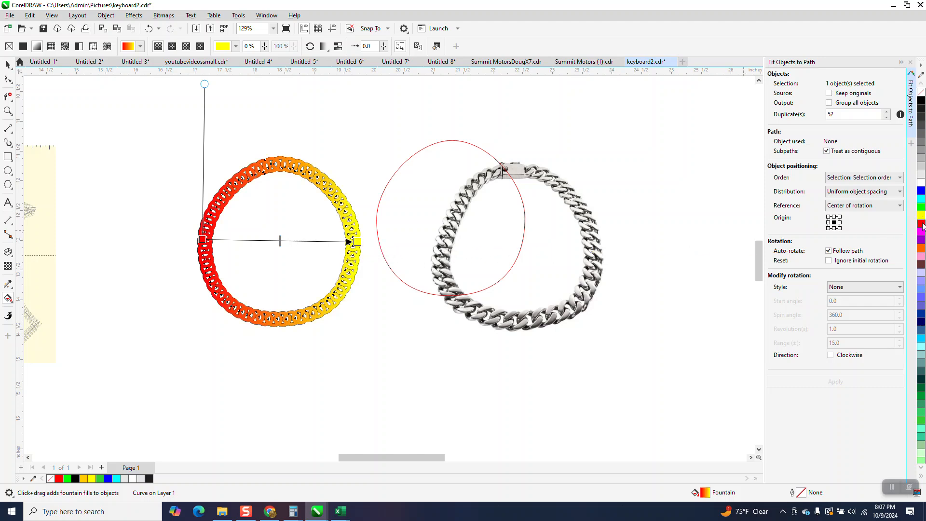
Add a green color node midway along the chain's fountain fill and a red node between the green and yellow ones
drag(922, 213, 282, 238)
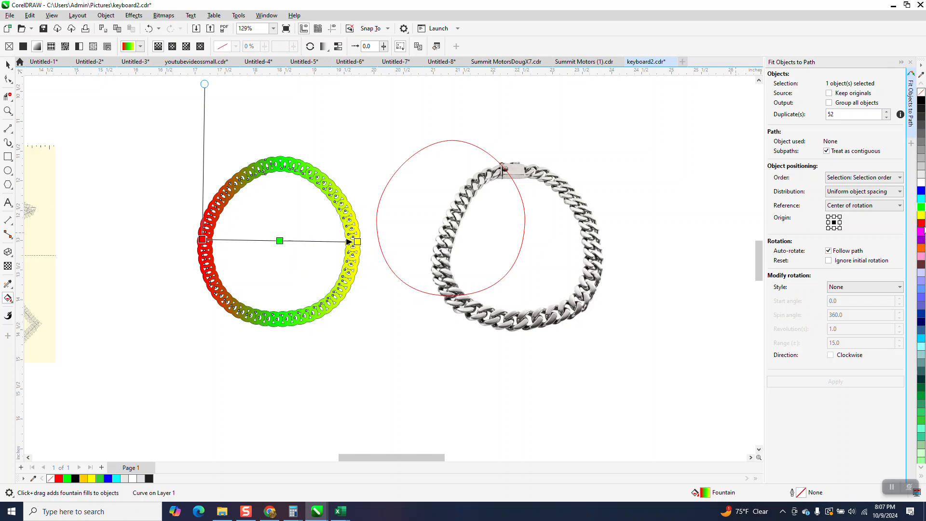
drag(814, 240, 313, 242)
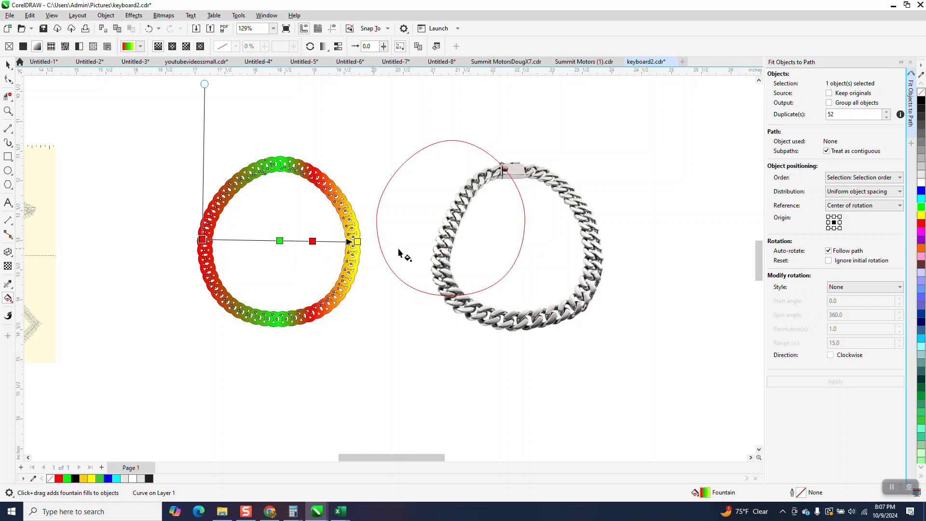
click(8, 65)
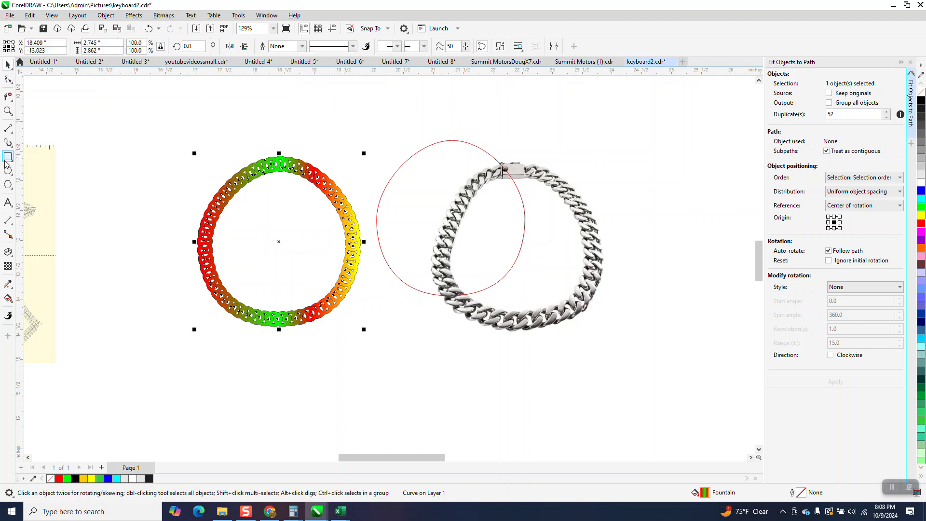
Draw a rectangle about 3.55 by 3.19 inches around the colored chain, fill it black and send it behind the chain
click(8, 156)
mouse_move(172, 145)
mouse_down()
mouse_move(374, 375)
mouse_move(383, 335)
mouse_up()
click(922, 105)
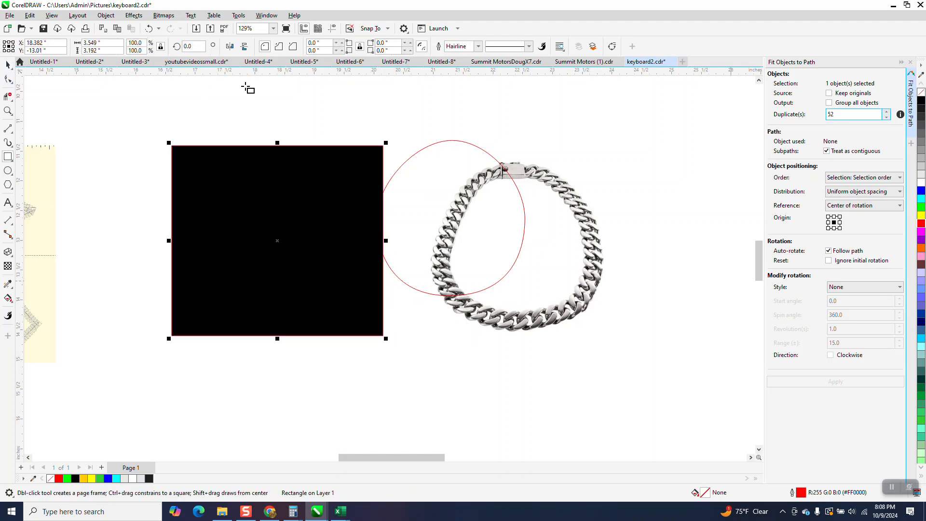
click(106, 16)
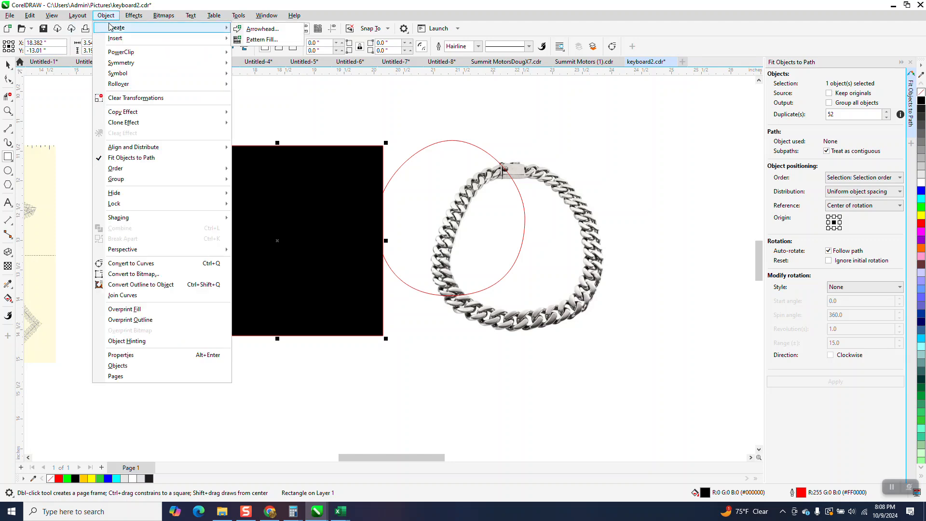
mouse_move(118, 169)
click(246, 180)
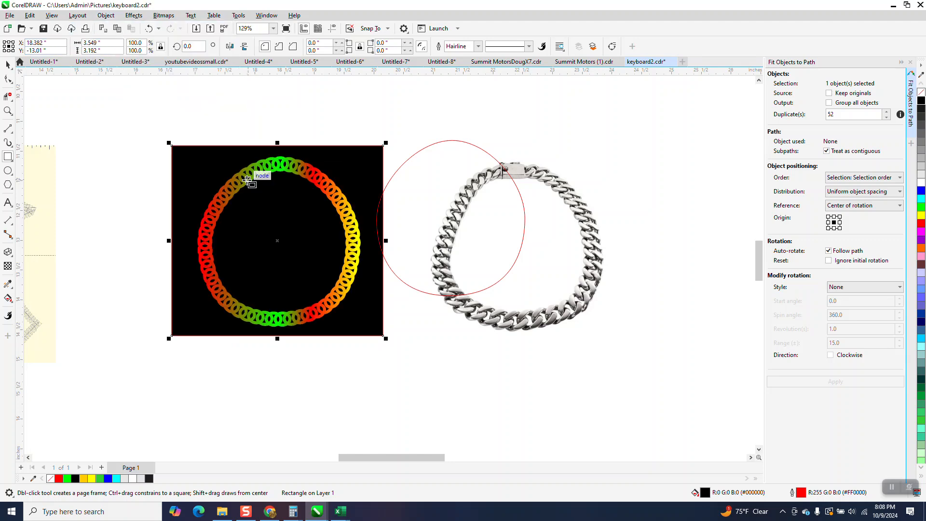
Examine the multicolored chain against its black background and compare it with the overlapping shapes along the NY logo's outlines
click(8, 110)
drag(193, 160, 417, 348)
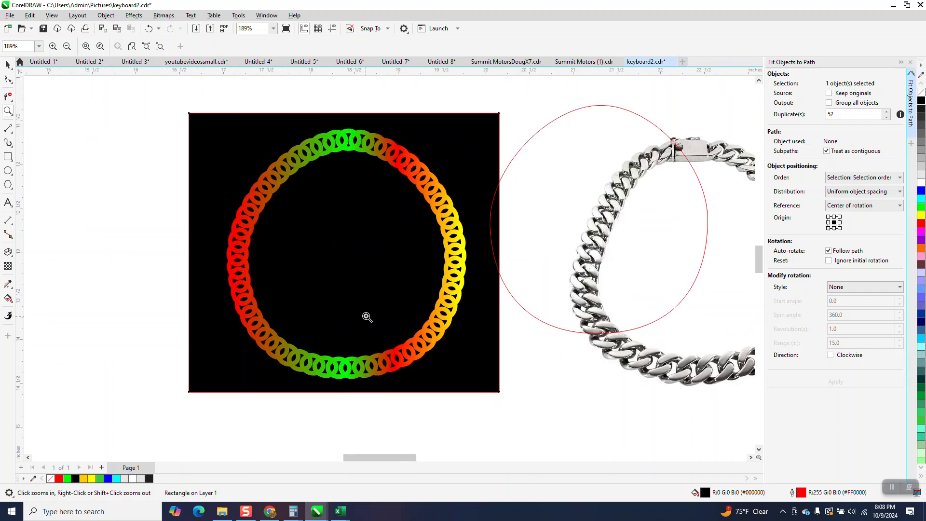
right_click(346, 250)
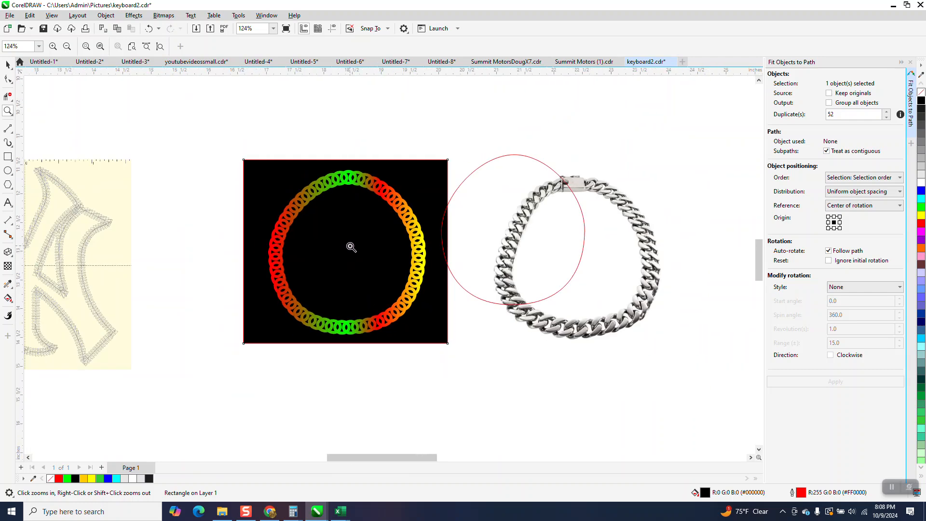
right_click(347, 258)
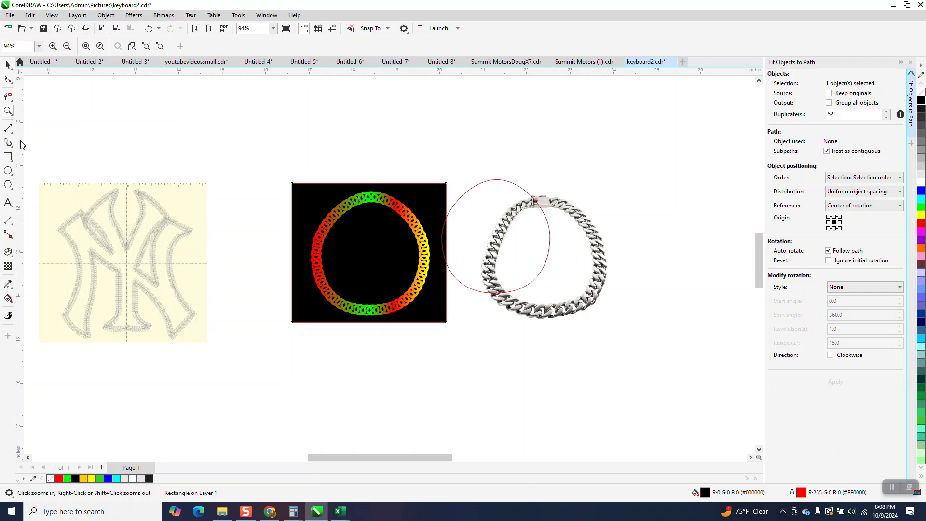
mouse_move(32, 174)
mouse_down()
mouse_move(64, 257)
mouse_move(270, 355)
mouse_up()
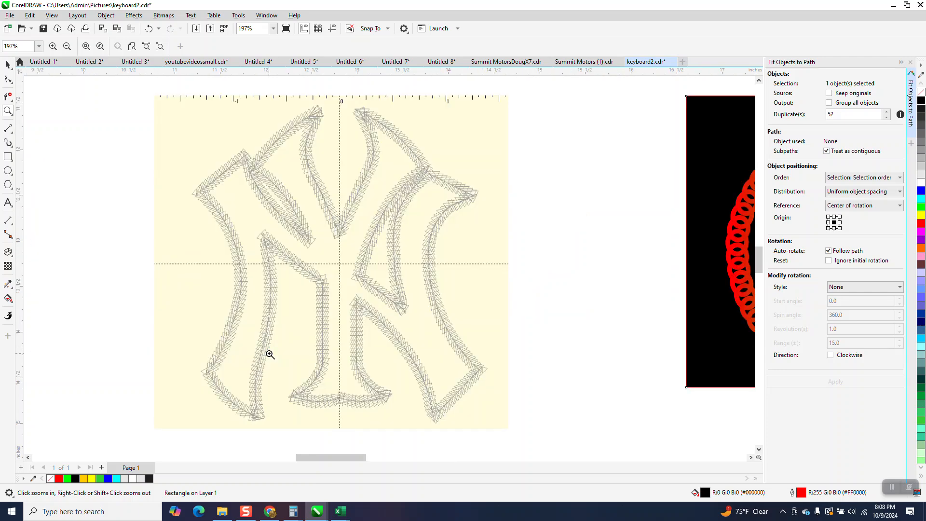
right_click(226, 317)
right_click(219, 248)
right_click(219, 294)
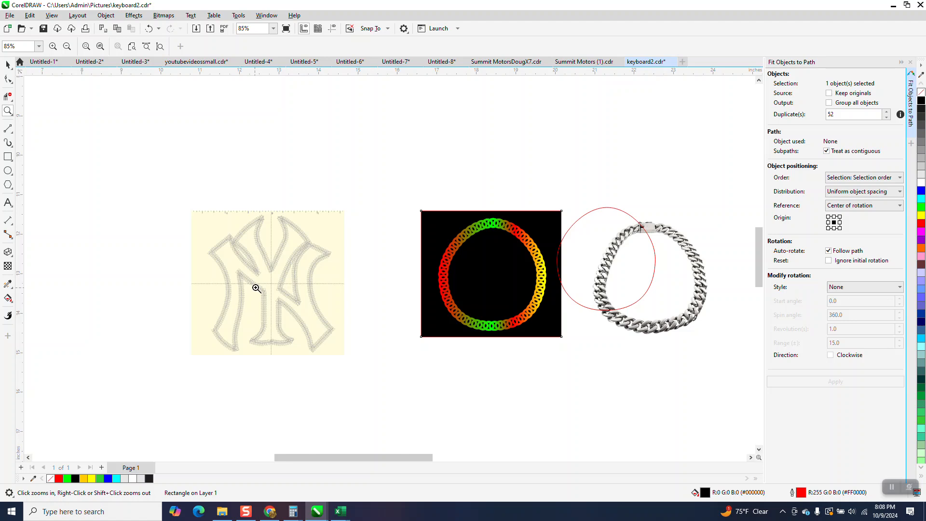
right_click(270, 294)
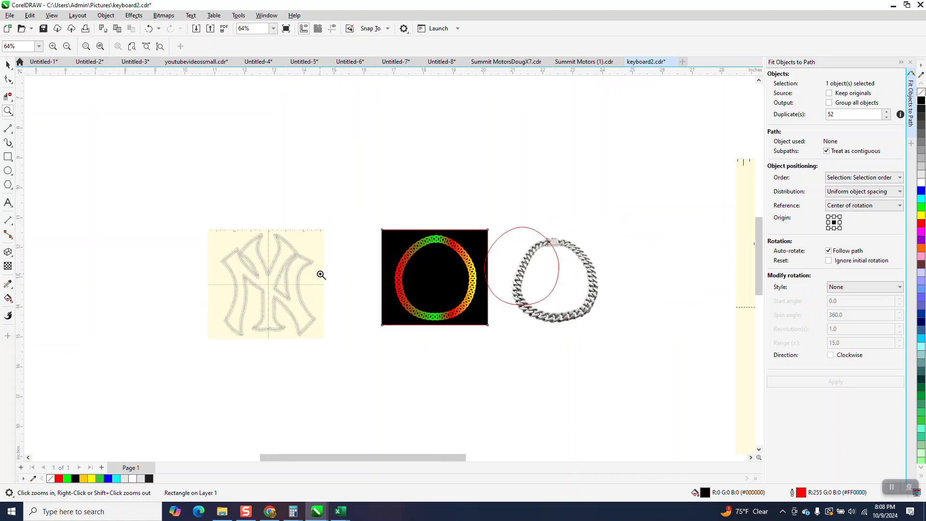
drag(269, 229, 305, 260)
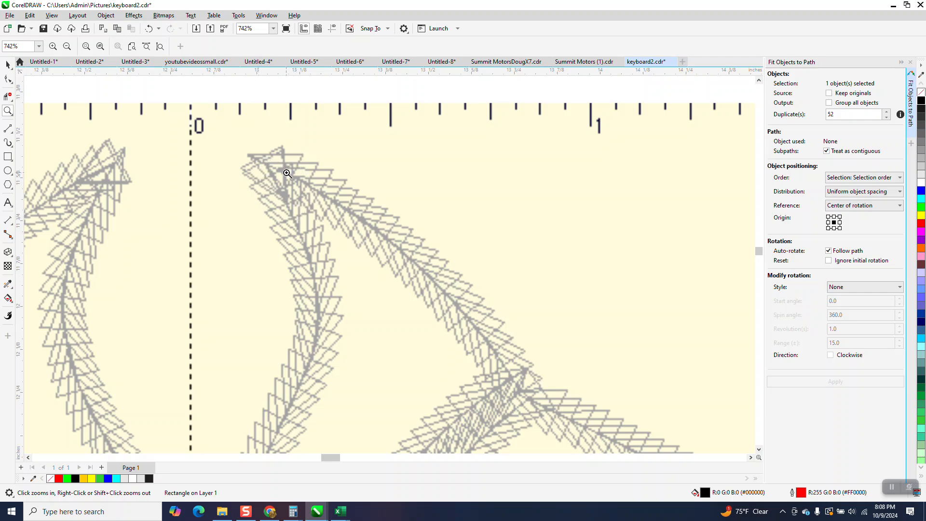
scroll(286, 217, down, 2)
scroll(282, 209, down, 5)
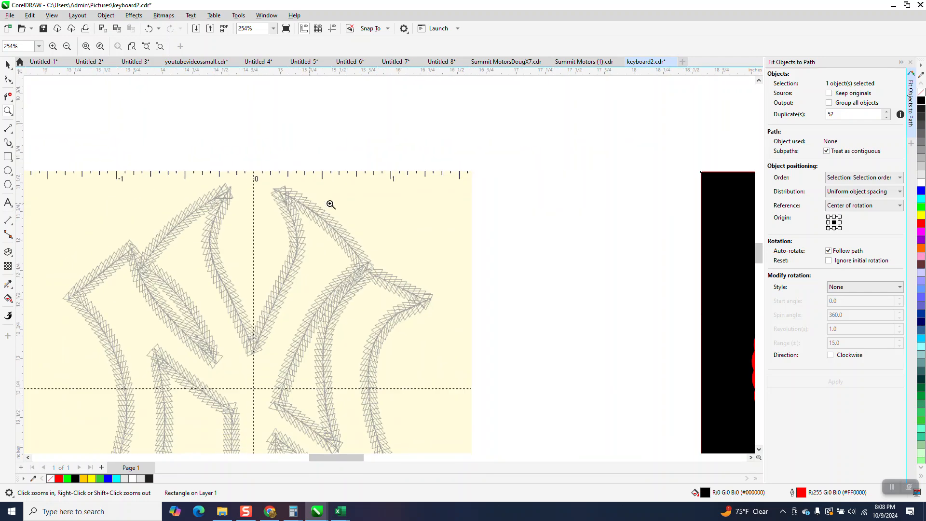
drag(485, 216, 624, 319)
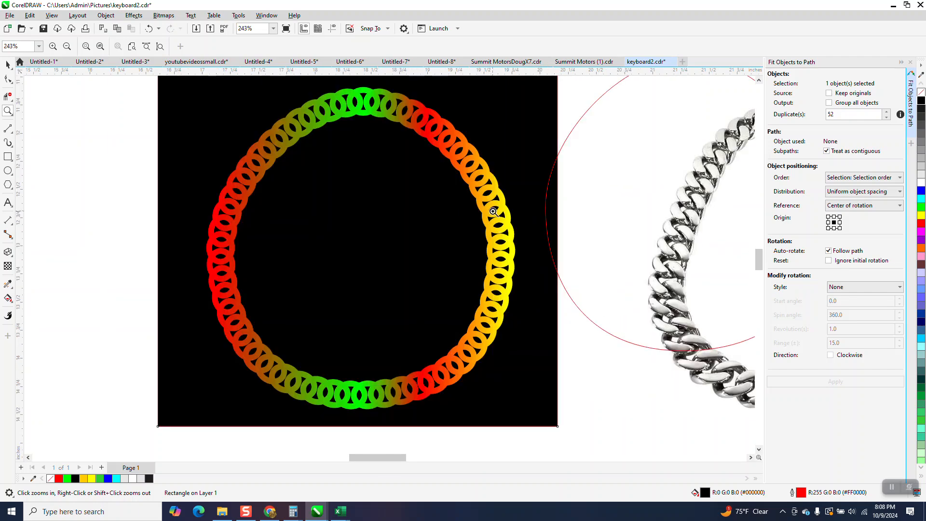
scroll(501, 219, down, 1)
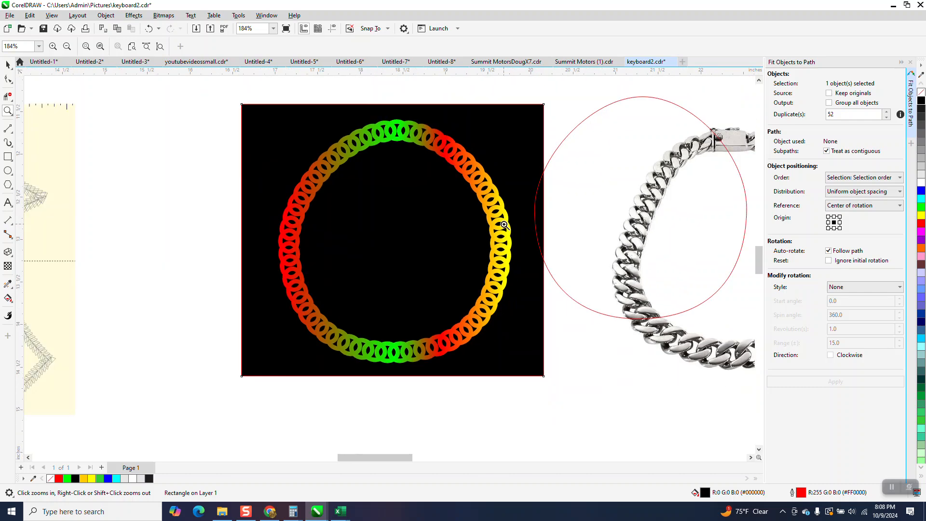